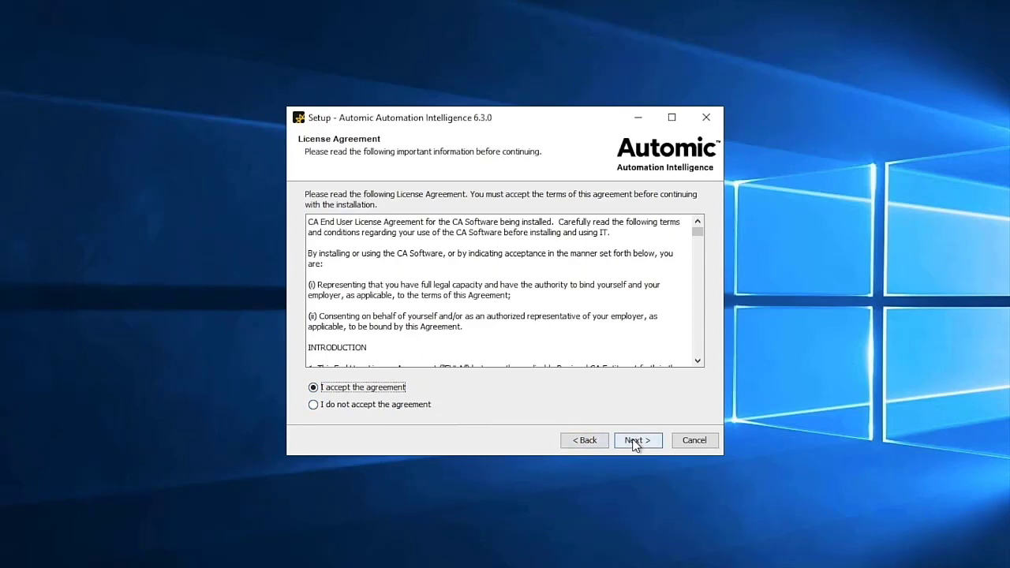
Keep the default install folder, Start Menu folder and bootup service settings to reach Server Identity
left_click(635, 441)
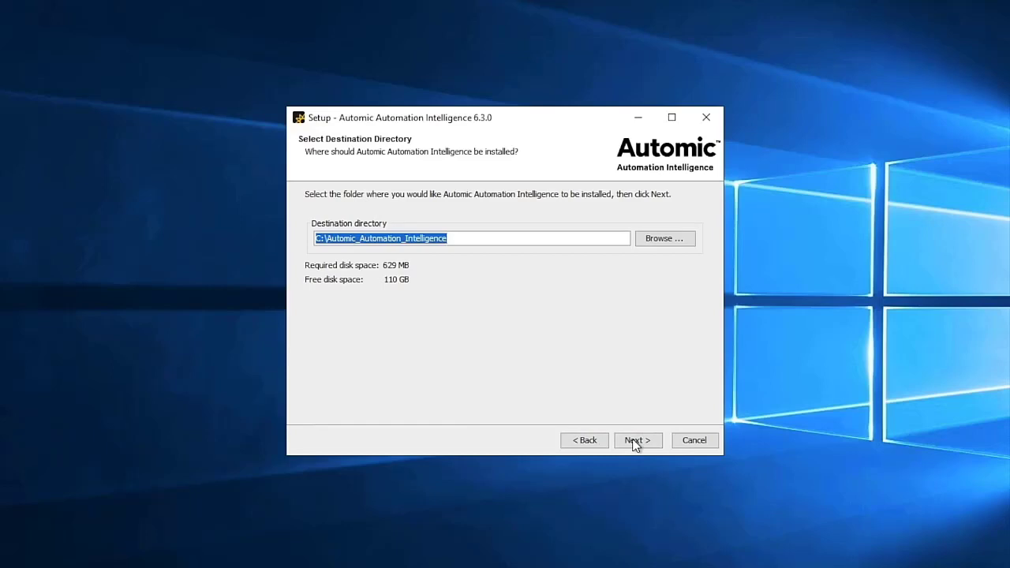
left_click(635, 440)
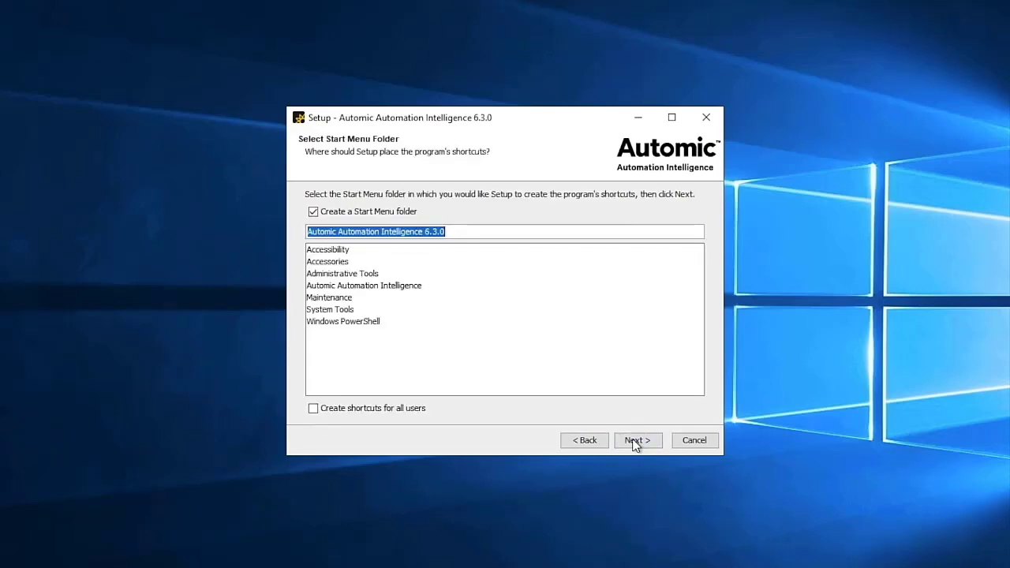
left_click(635, 440)
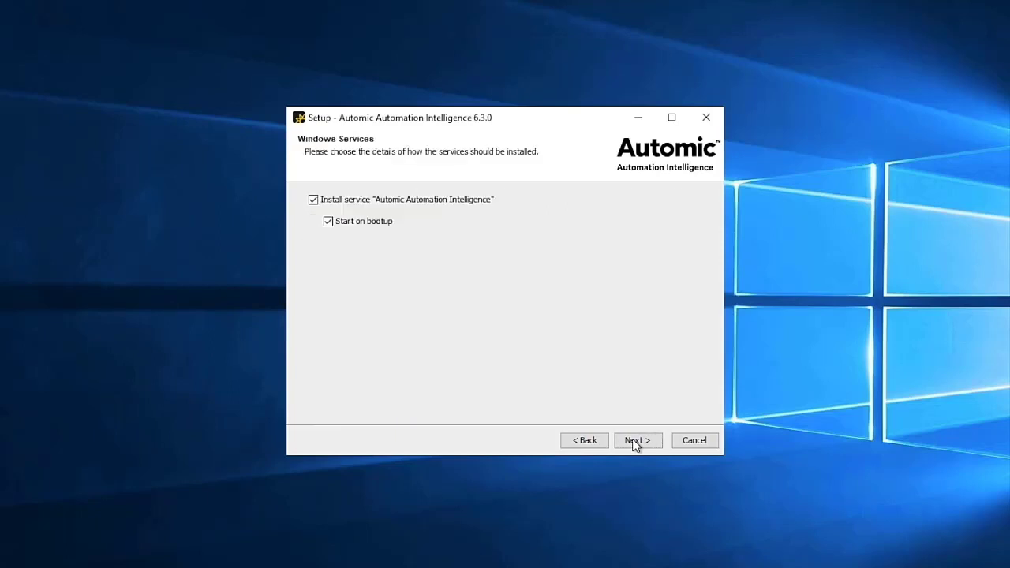
left_click(634, 441)
left_click(636, 442)
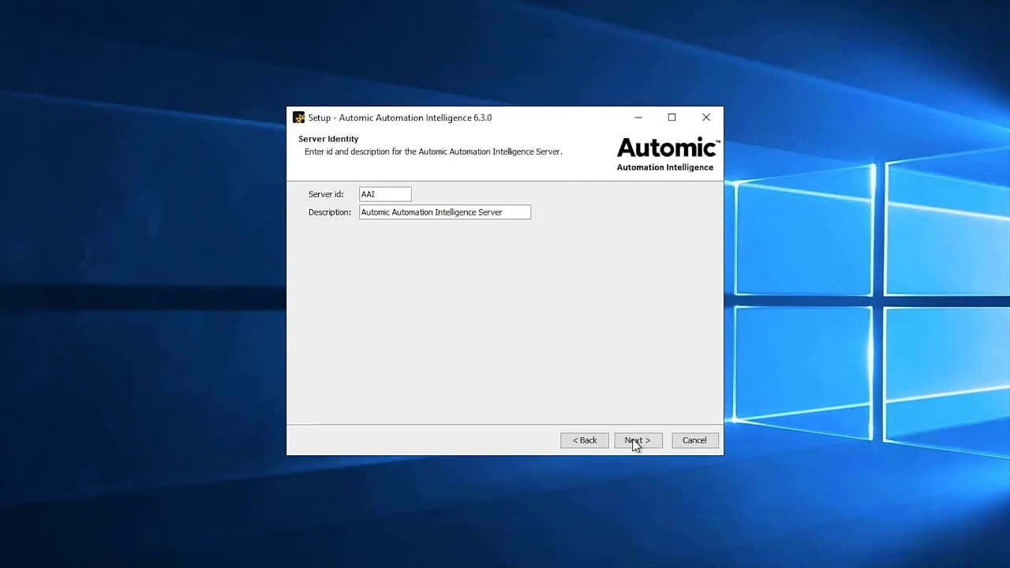
Accept server identity AAI and choose SQL Server on port 1433 with database name AAI
left_click(635, 442)
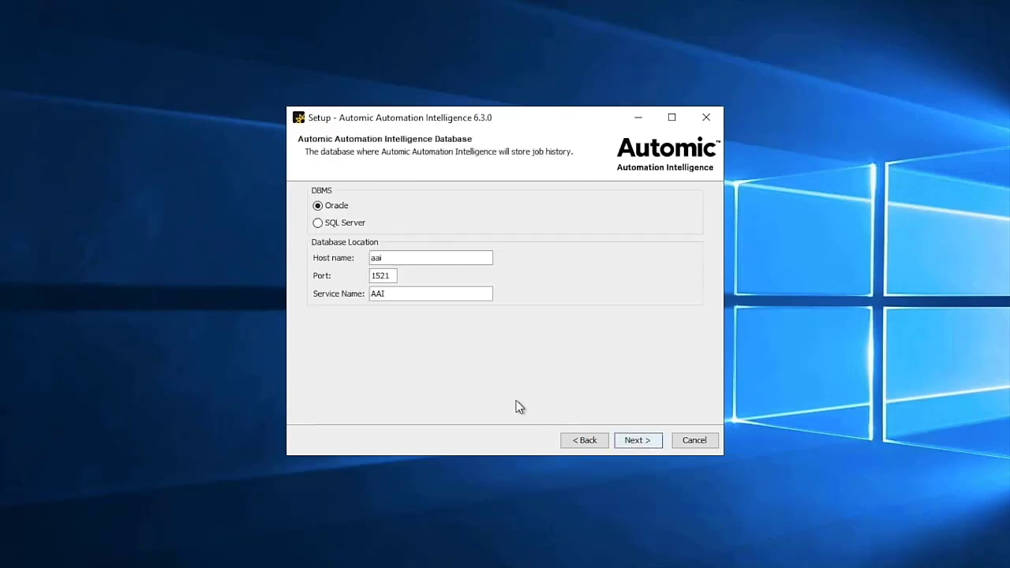
left_click(354, 227)
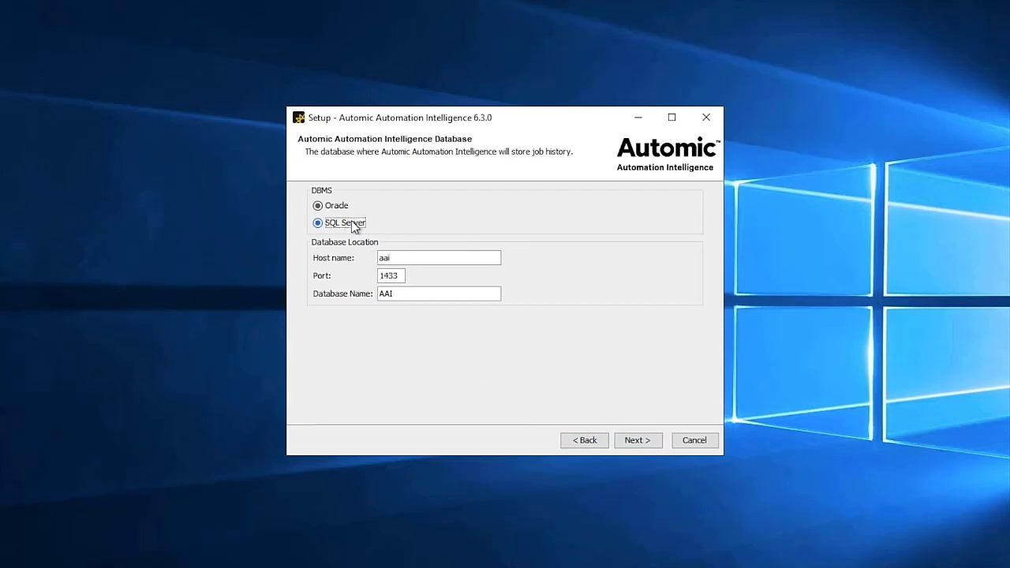
left_click(638, 440)
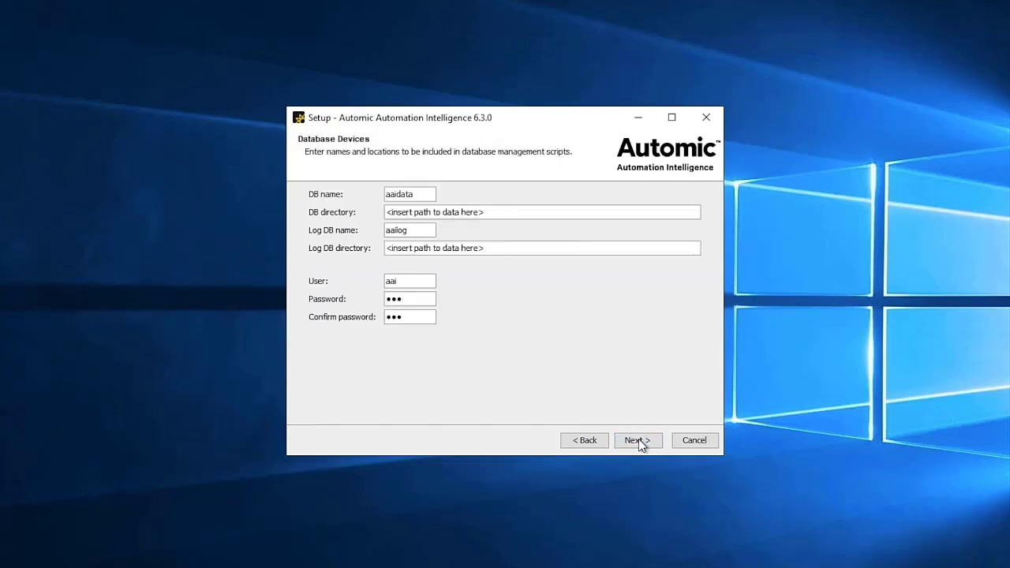
Set both the data and log directories to the SQL Server MSSQL DATA path
left_click(493, 213)
left_click_drag(474, 212, 374, 213)
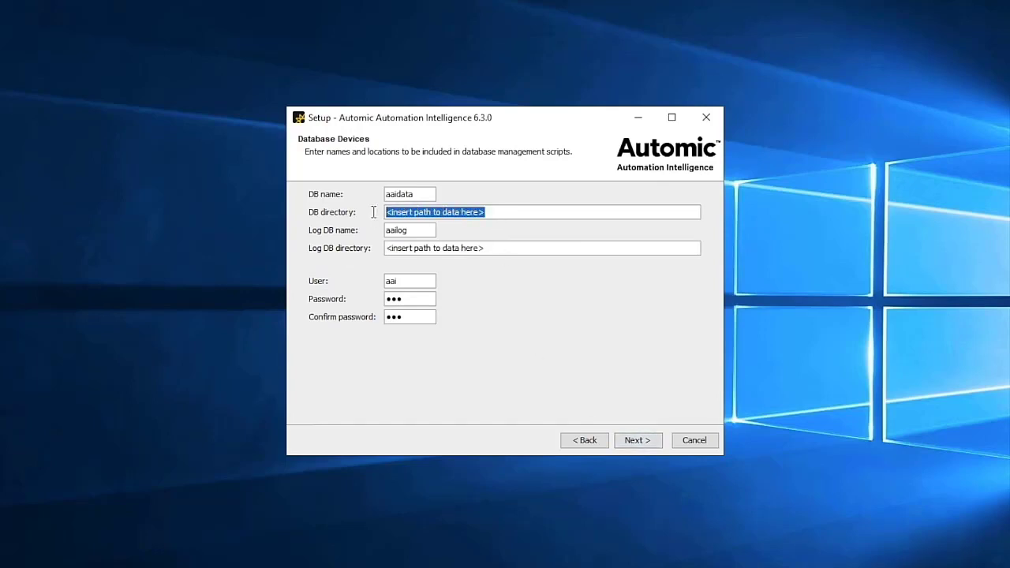
type("C:\\Program Files\\Microsoft SQL Server\\MSSQL15.MSSQLSERVER\\MSSQL\\DATA")
left_click(486, 248)
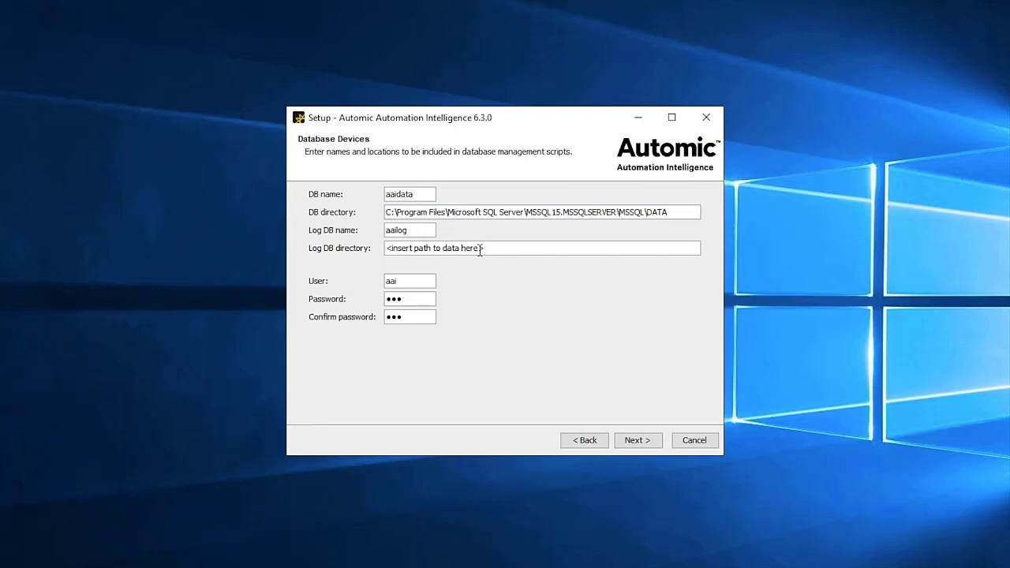
left_click_drag(465, 249, 385, 248)
type("C:\\Program Files\\Microsoft SQL Server\\MSSQL15.MSSQLSERVER\\MSSQL\\DATA")
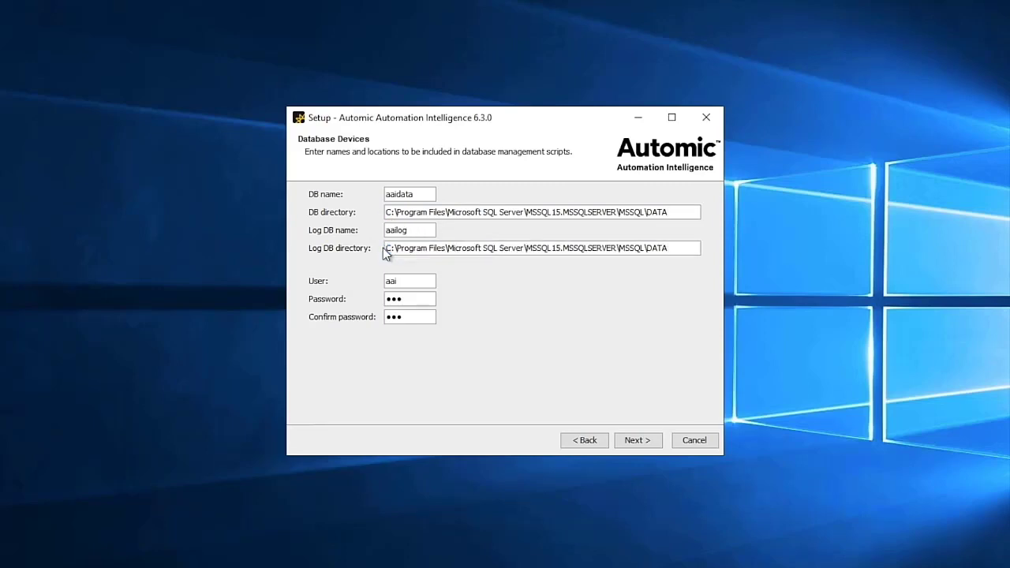
left_click(634, 442)
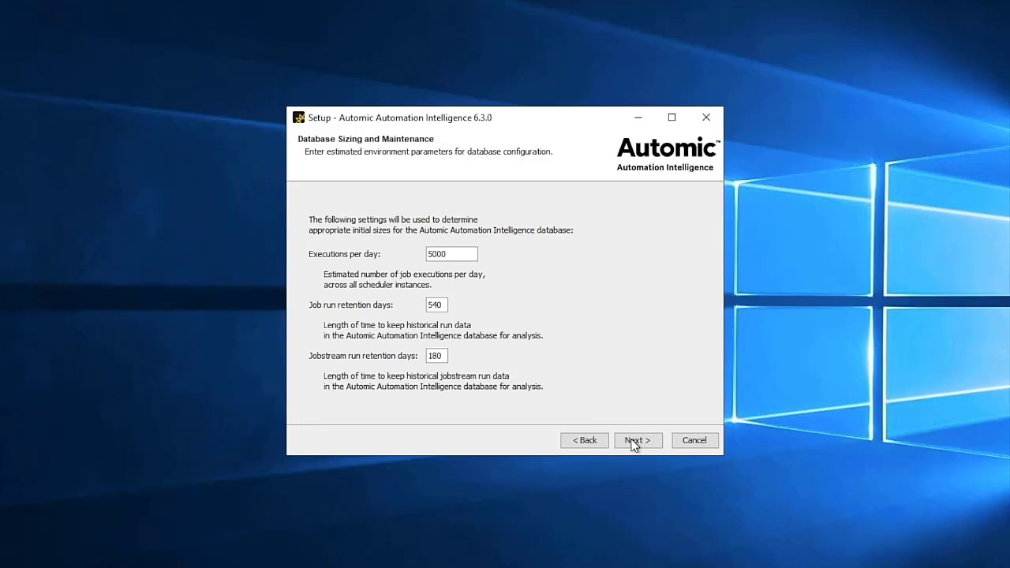
Keep default sizing and periodic tasks, then activate with company domain bc.com and the enterprise site ID
left_click(634, 445)
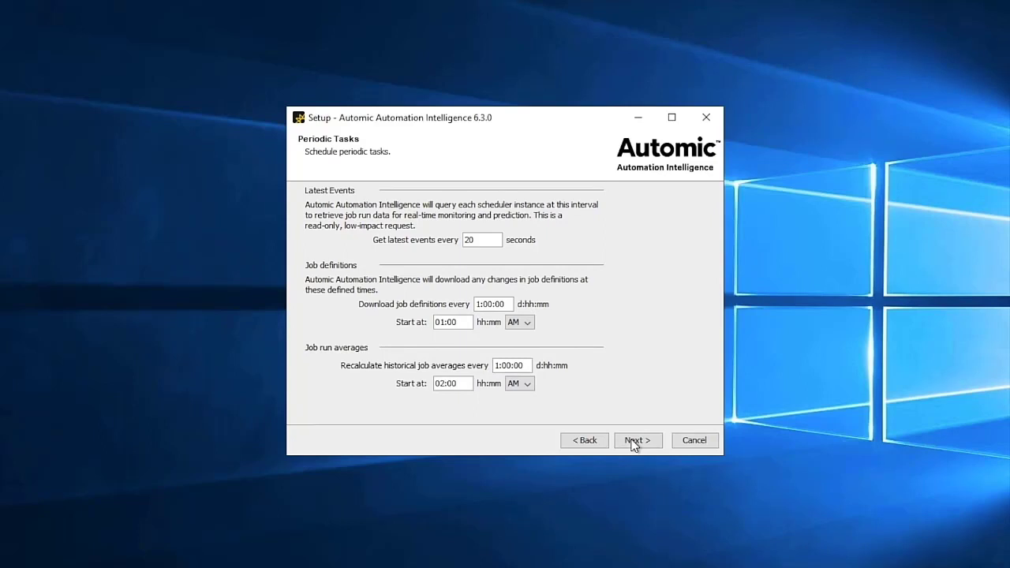
left_click(633, 441)
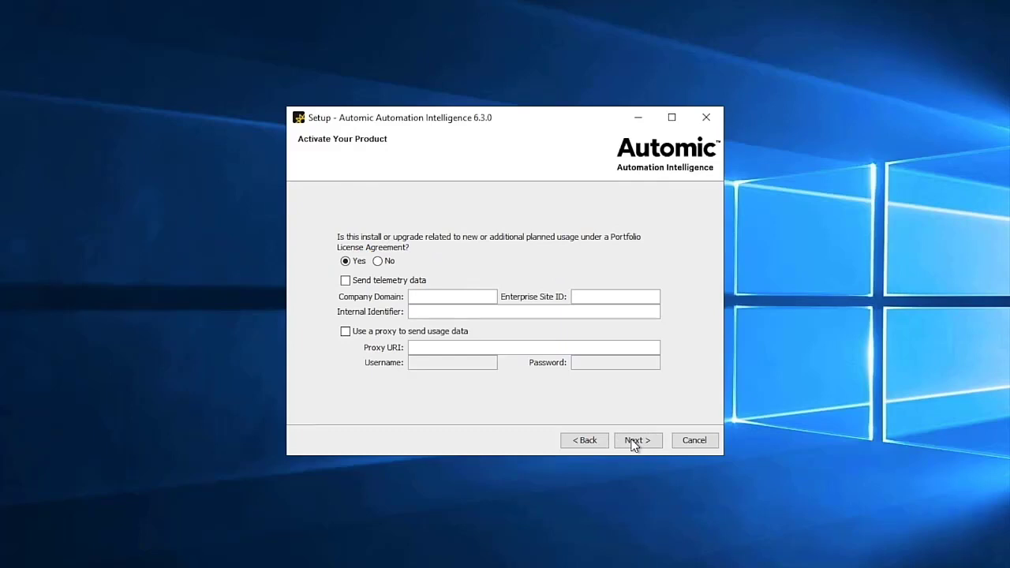
left_click(448, 295)
type("bc.com")
key("Tab")
type("123456")
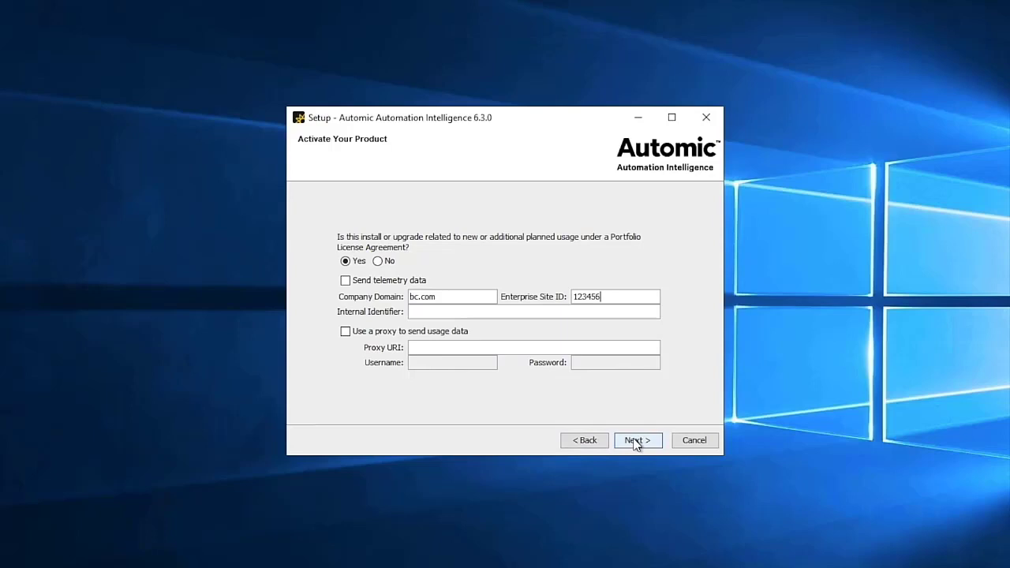
left_click(636, 442)
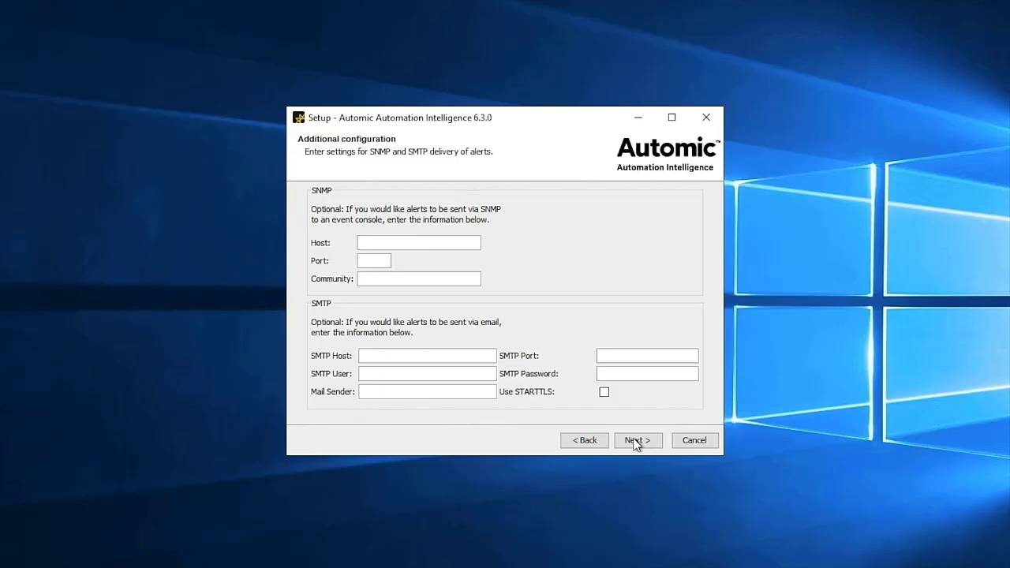
Skip SNMP/SMTP alerts, install the files and continue past the generated database scripts notice
left_click(636, 442)
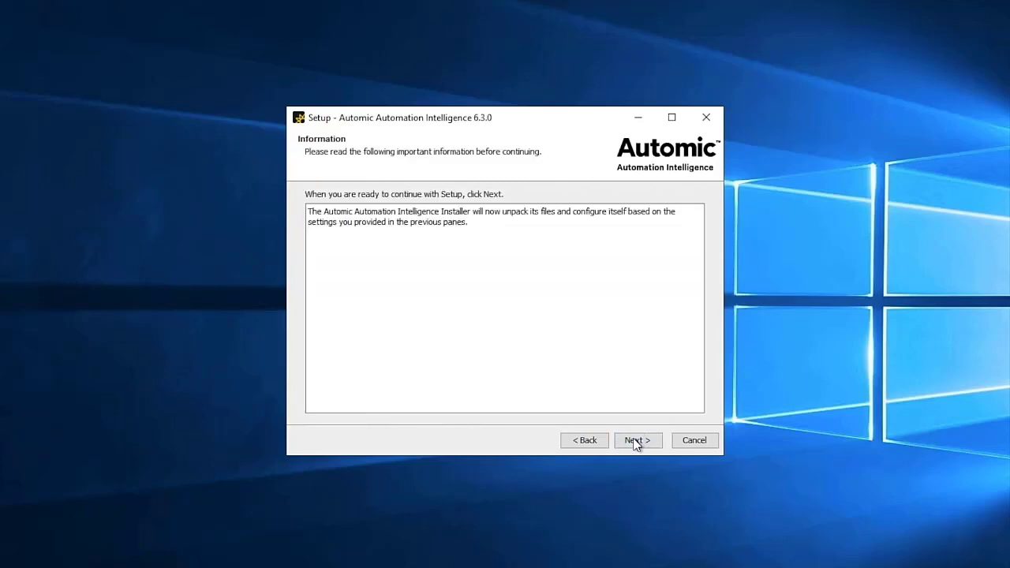
left_click(636, 443)
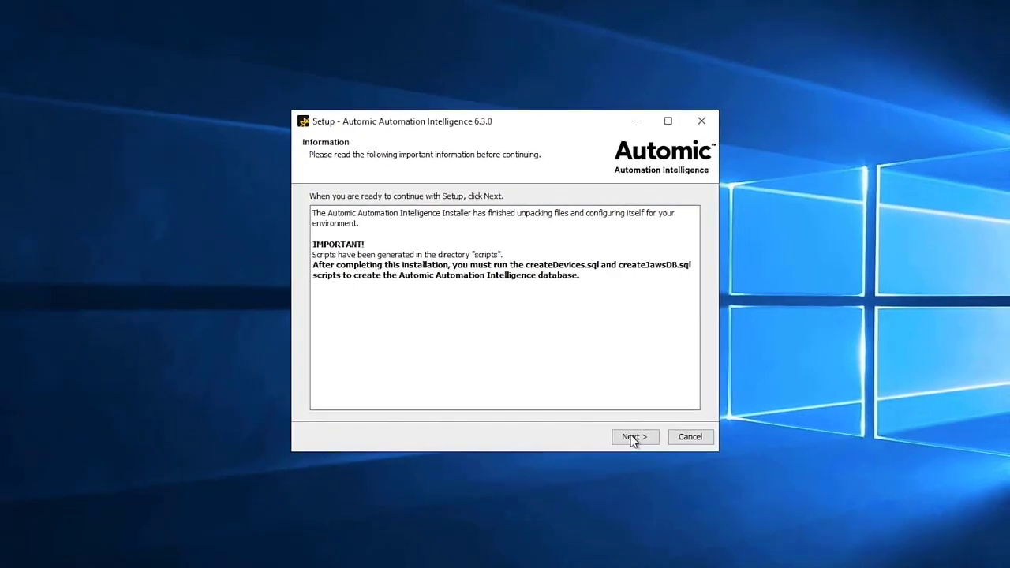
left_click(628, 432)
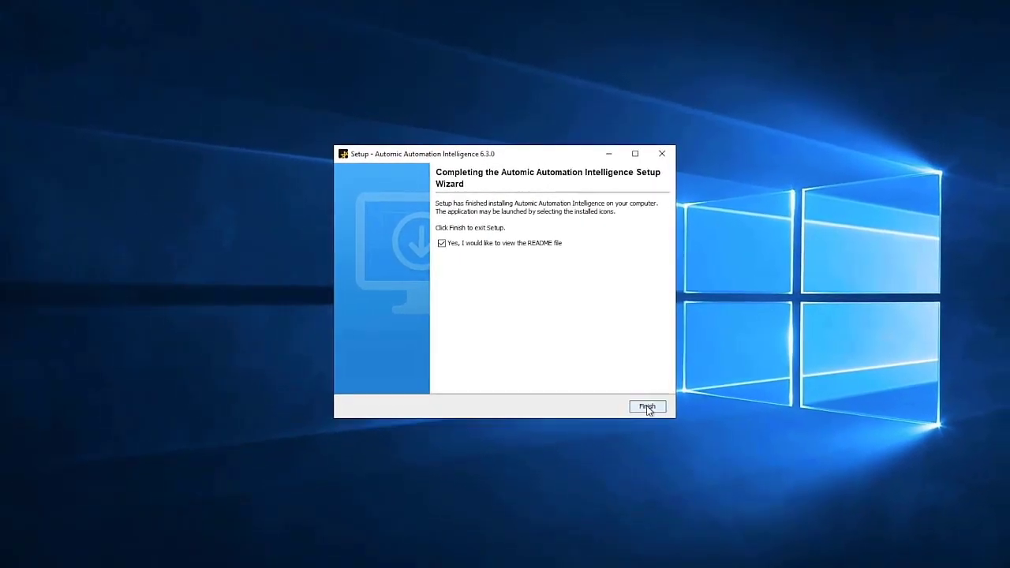
Finish the setup with 'view the README file' left checked
left_click(648, 409)
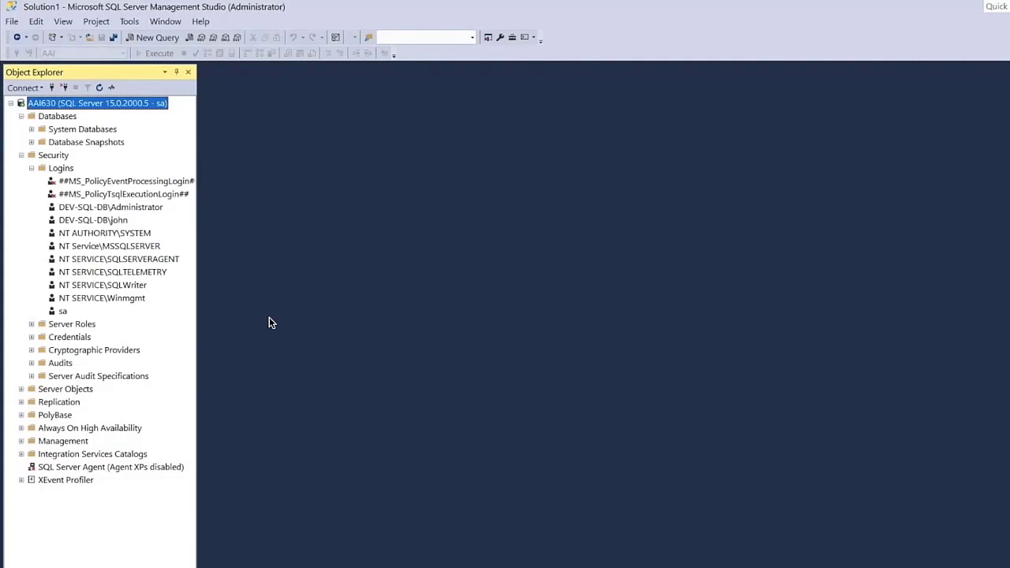
Open createDevices.sql from the AAI scripts folder in SQL Server Management Studio
left_click(13, 22)
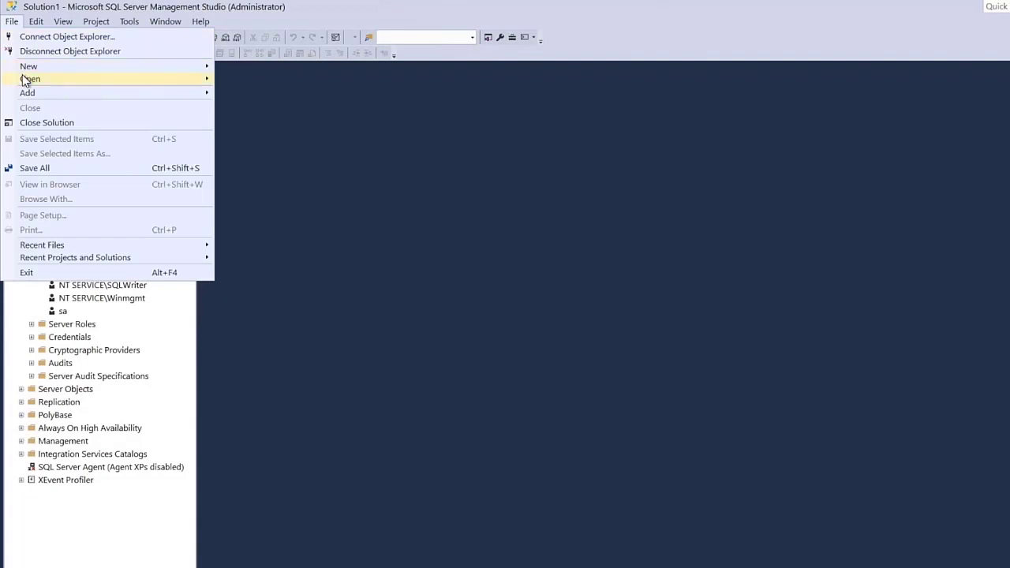
mouse_move(27, 79)
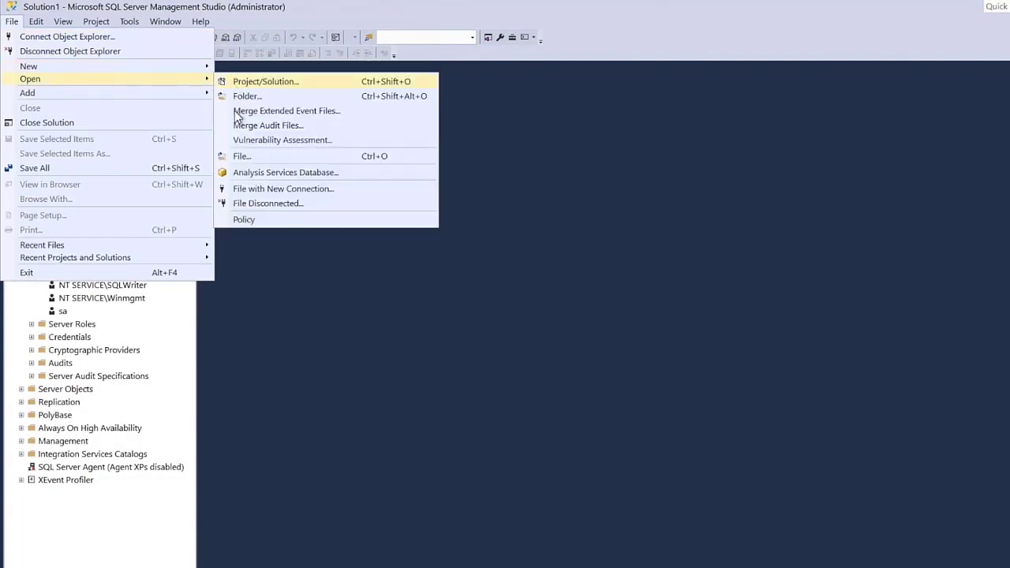
left_click(239, 156)
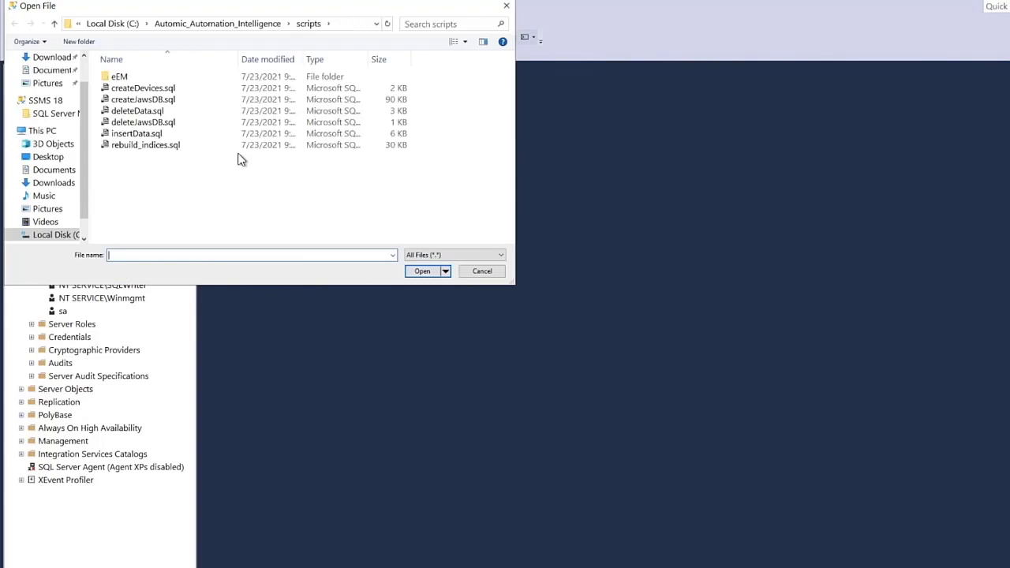
left_click(160, 90)
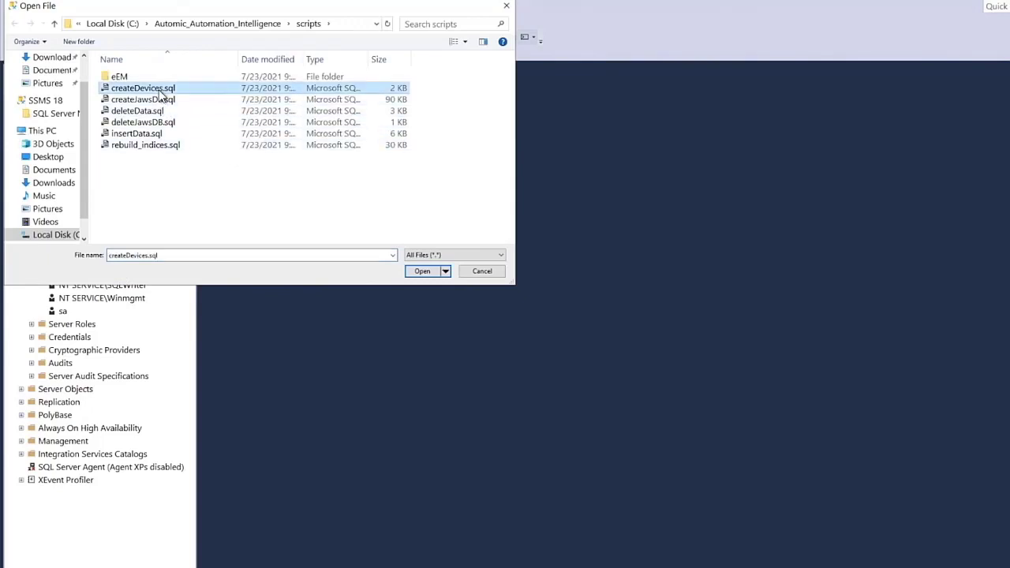
left_click(423, 272)
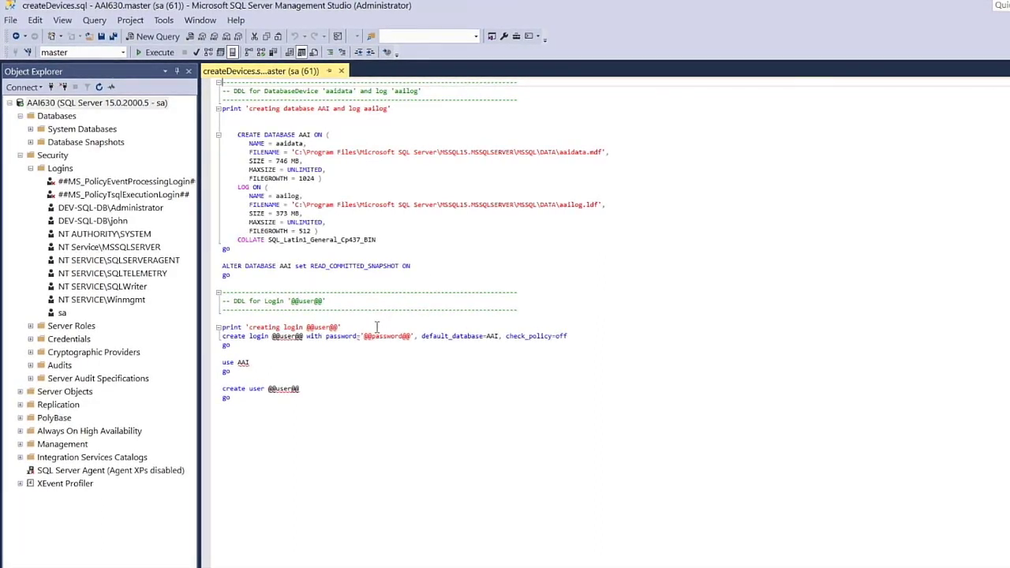
Replace the script's login and user placeholders with AAI and fill the password placeholder with the account password
double_click(293, 338)
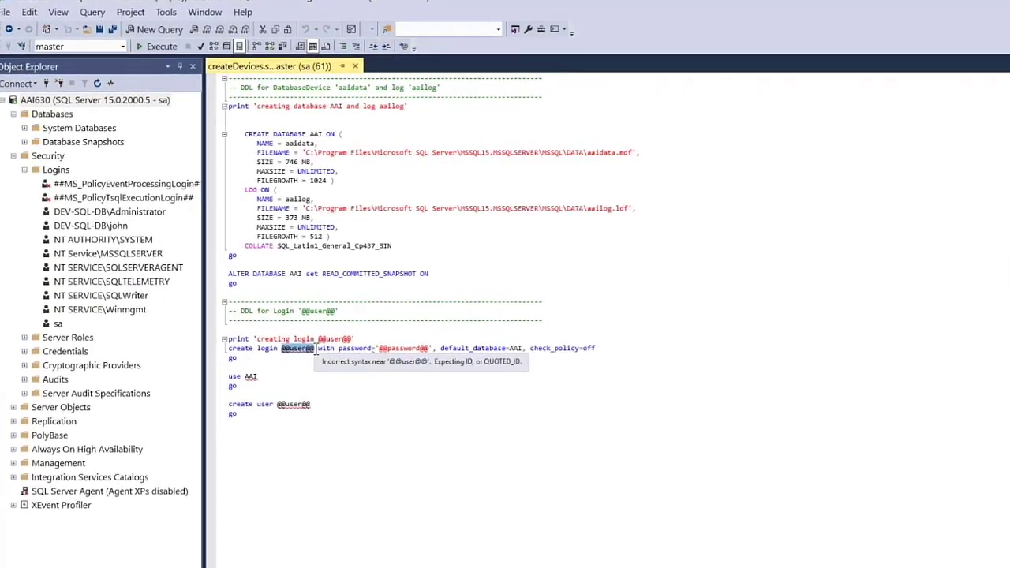
type("AAI")
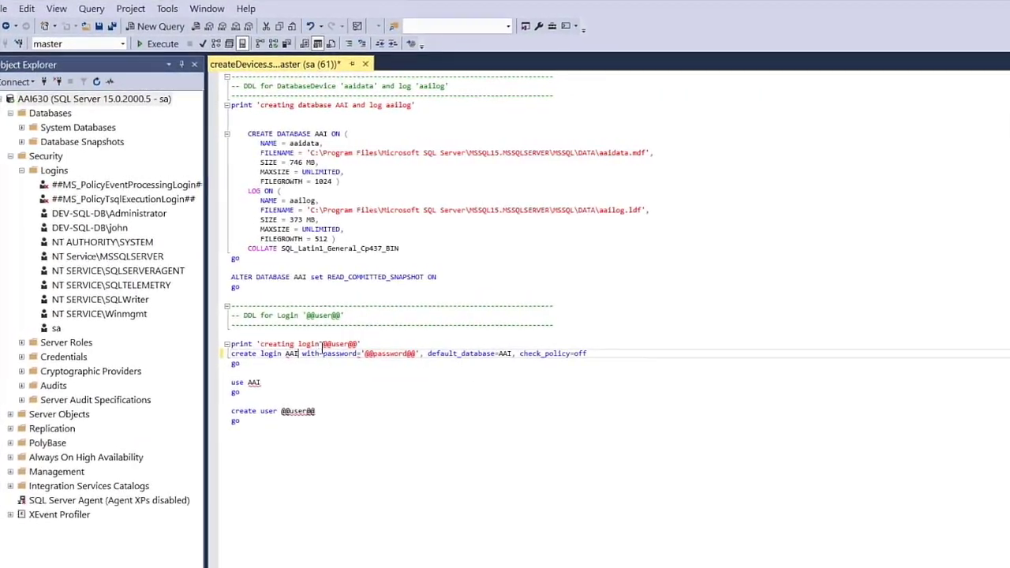
left_click_drag(322, 342, 342, 341)
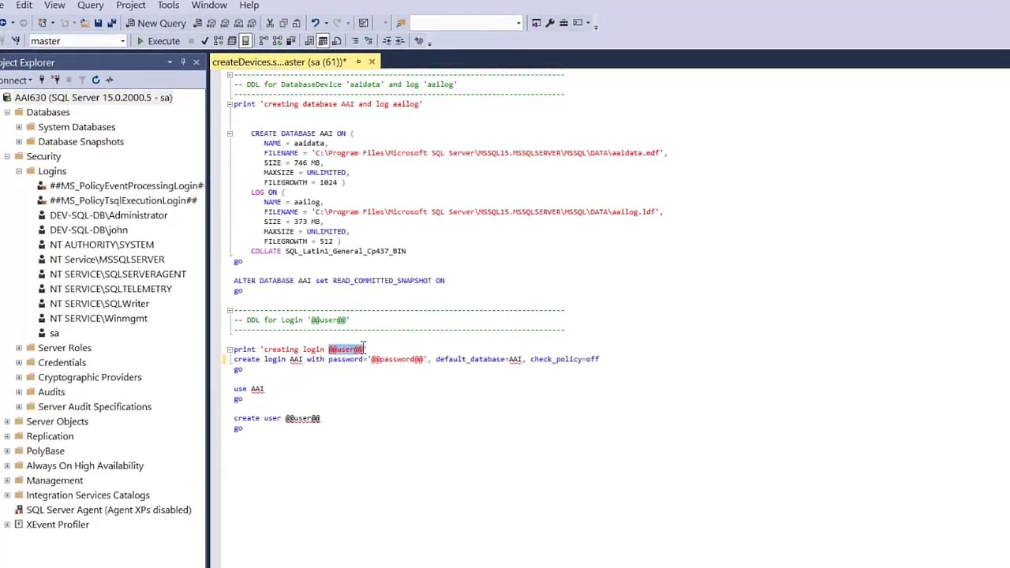
type("AAI")
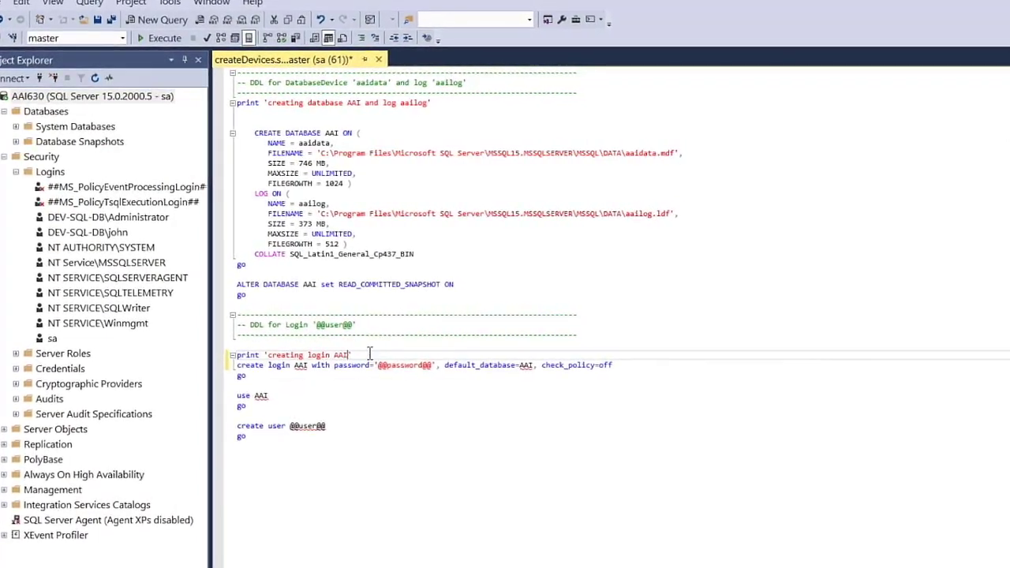
left_click_drag(386, 368, 448, 376)
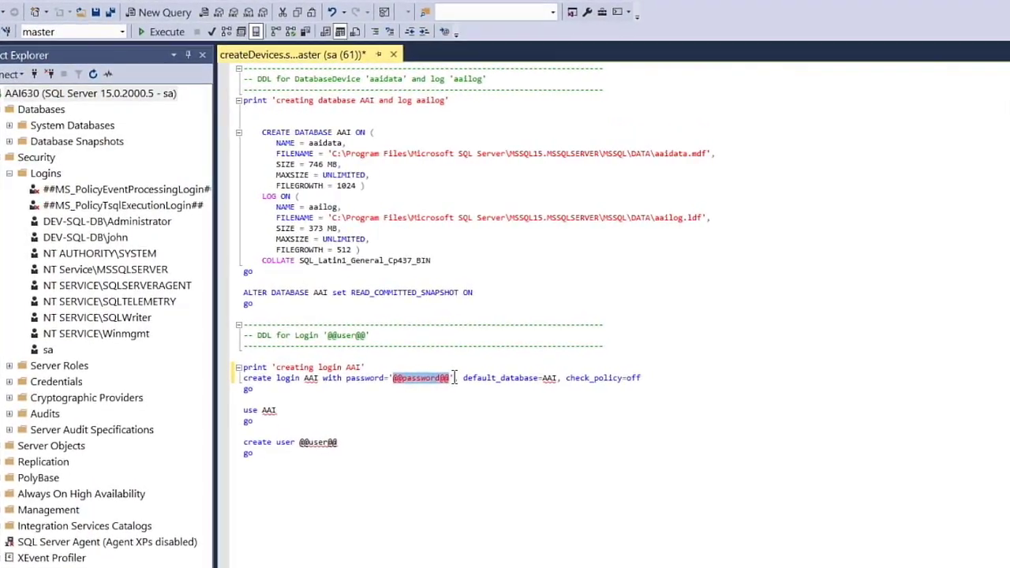
type("AAI")
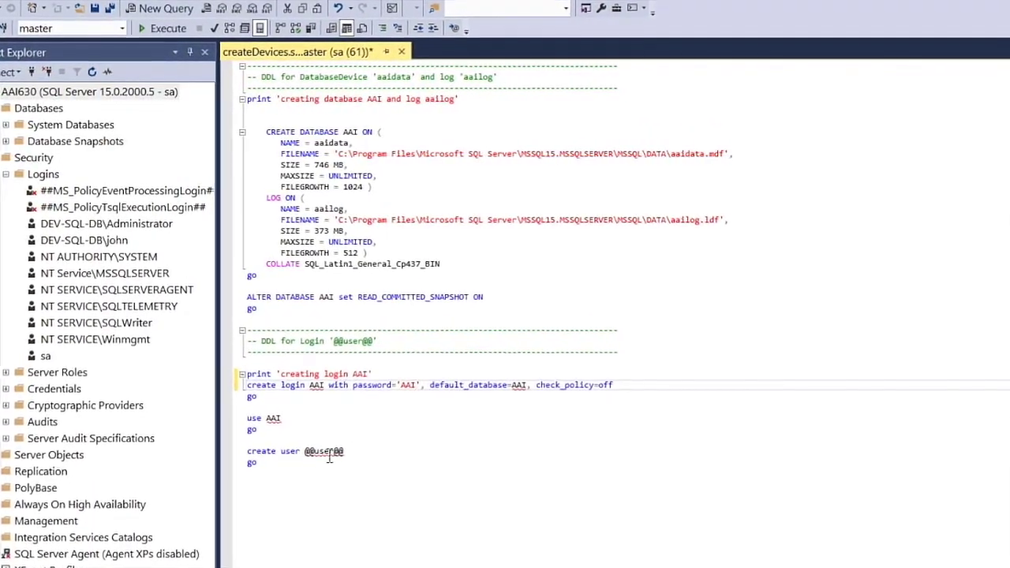
left_click_drag(303, 449, 347, 449)
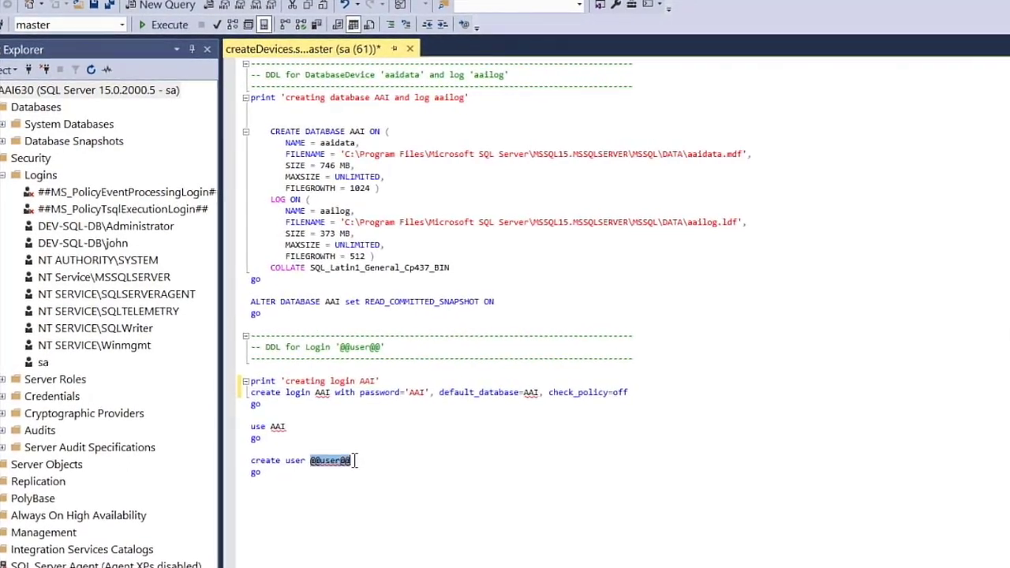
type("AAI")
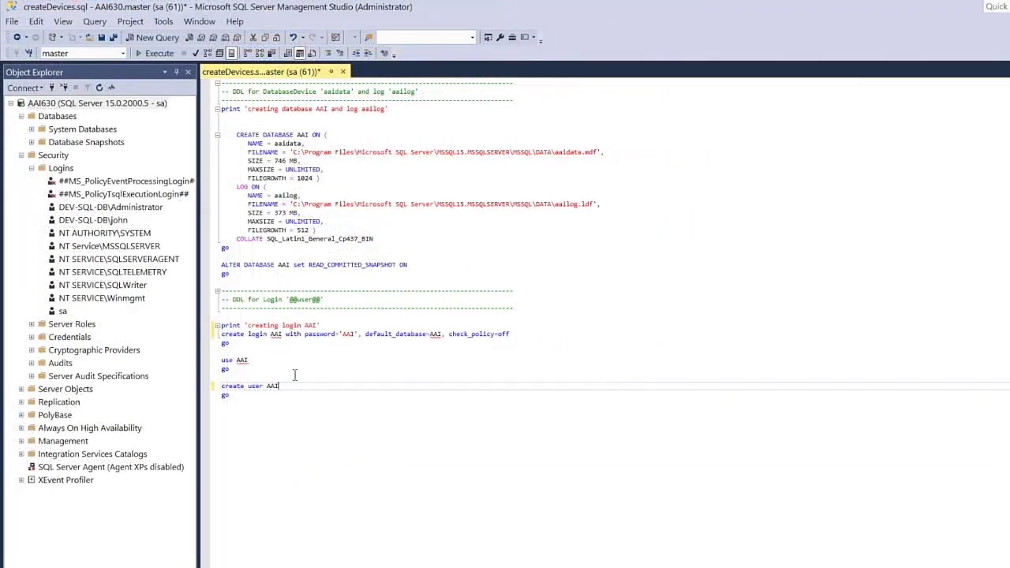
Run createDevices.sql to create database AAI with log aailog and login AAI
left_click(160, 52)
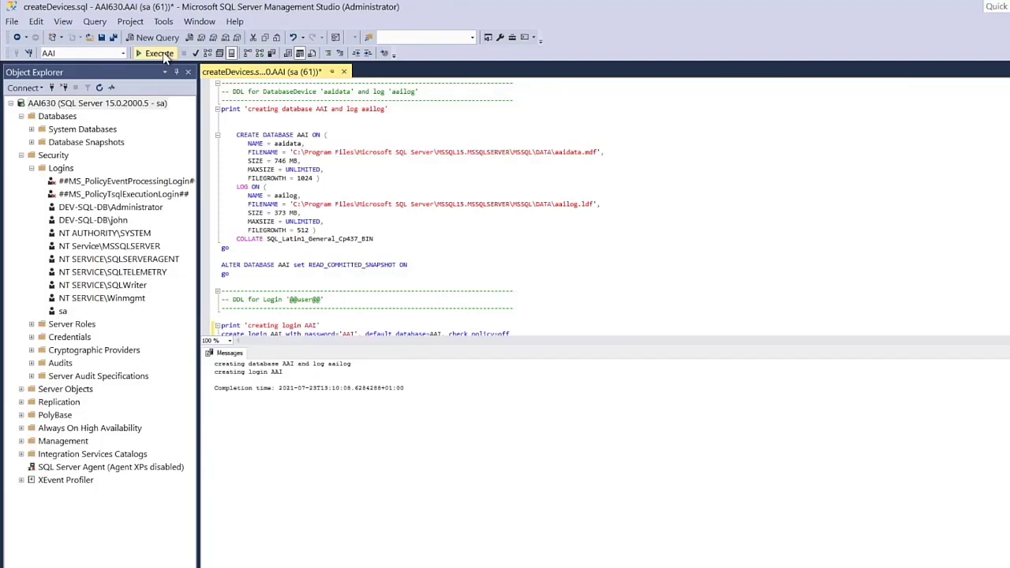
left_click(63, 169)
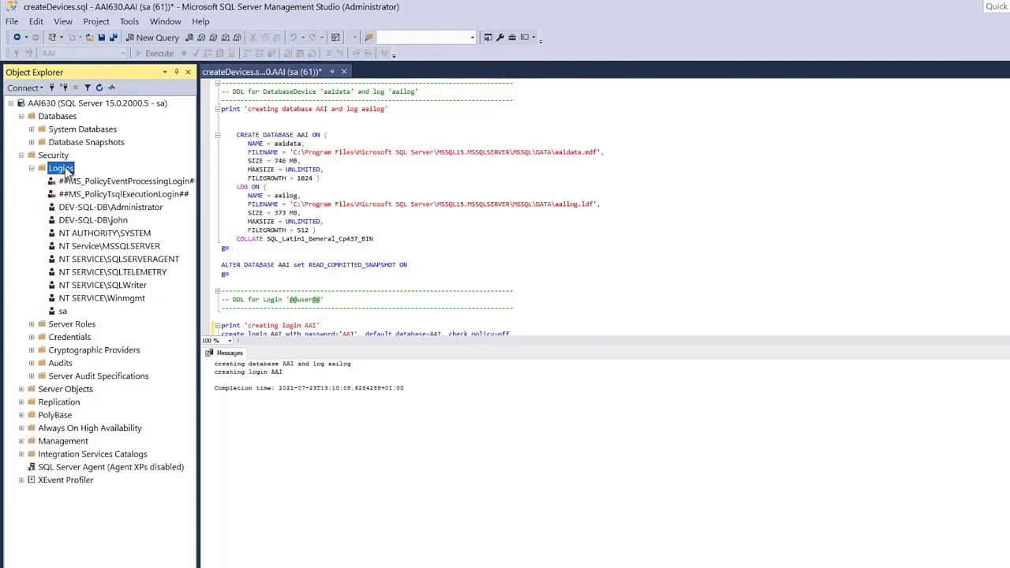
Refresh Logins and give the AAI login db_owner membership on the AAI database
left_click(99, 89)
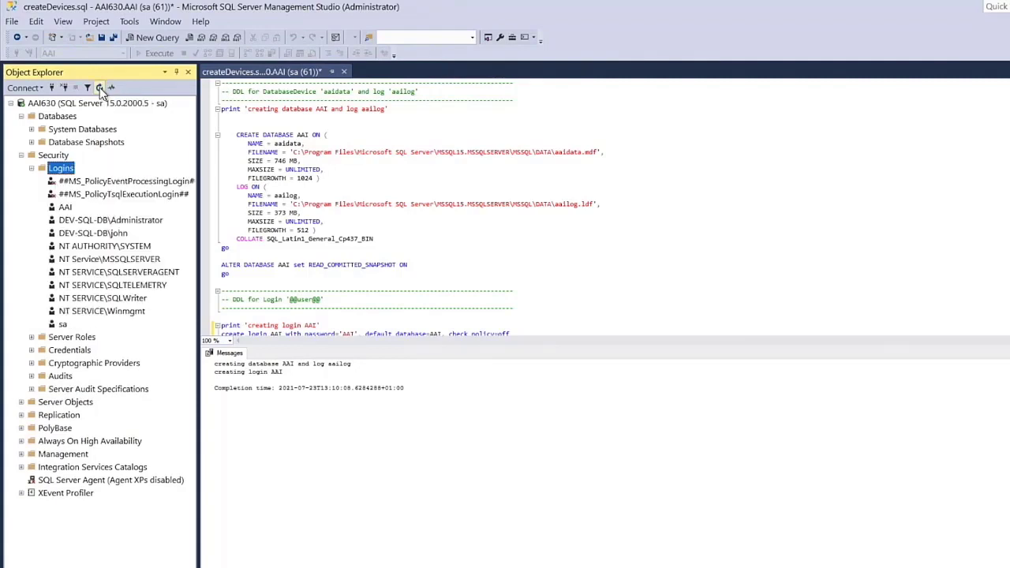
right_click(62, 209)
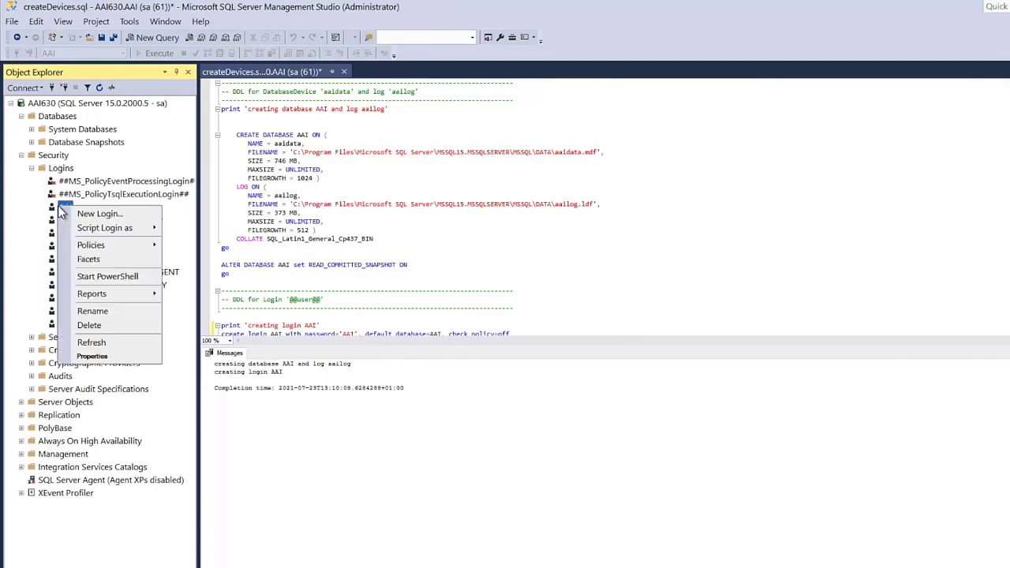
left_click(92, 357)
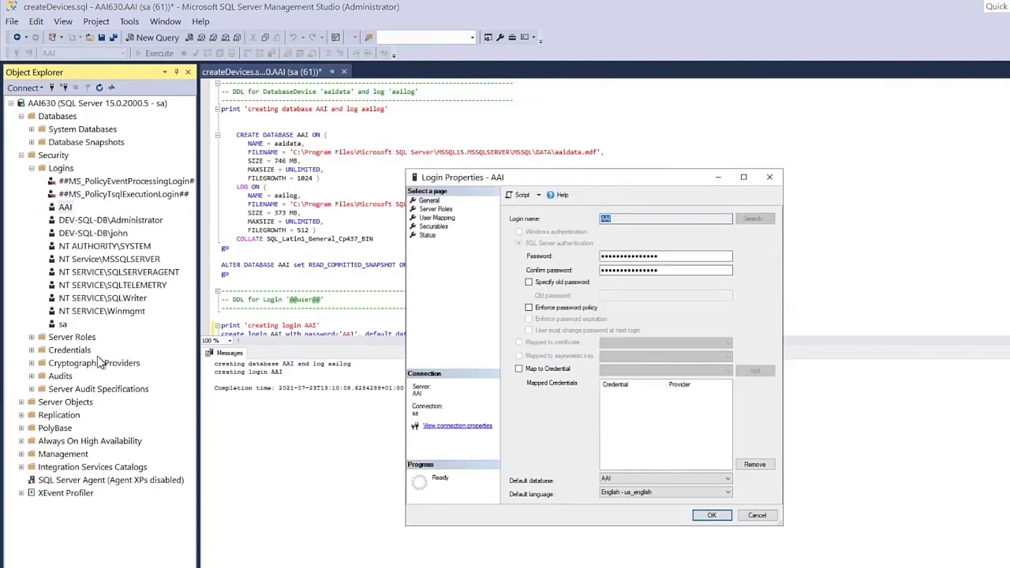
left_click(434, 220)
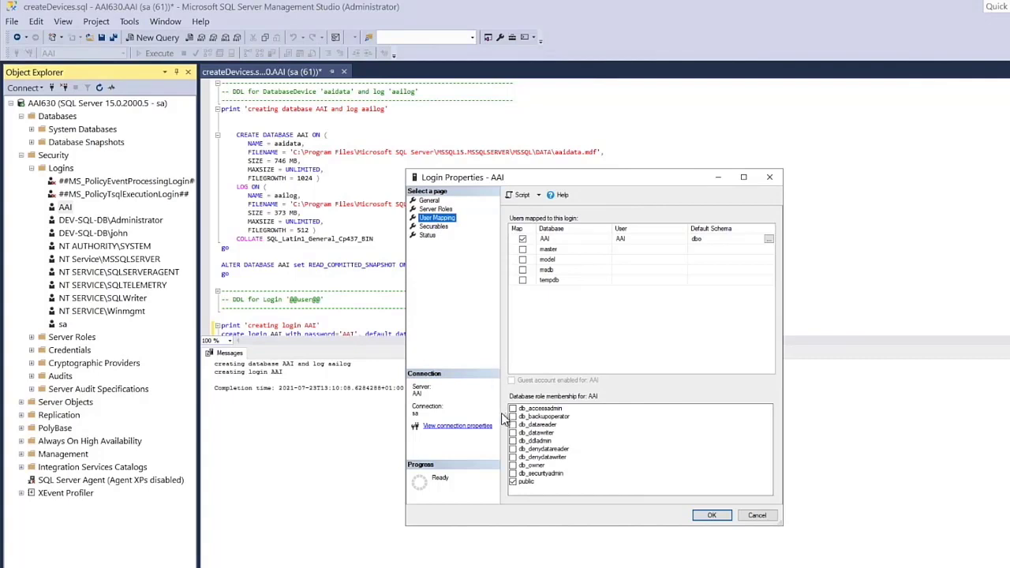
left_click(513, 465)
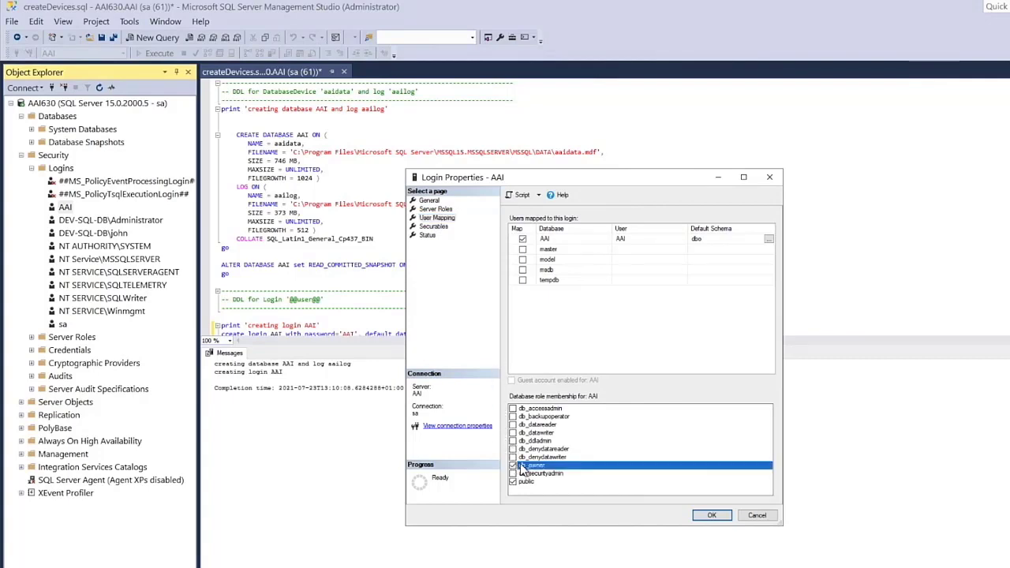
left_click(710, 515)
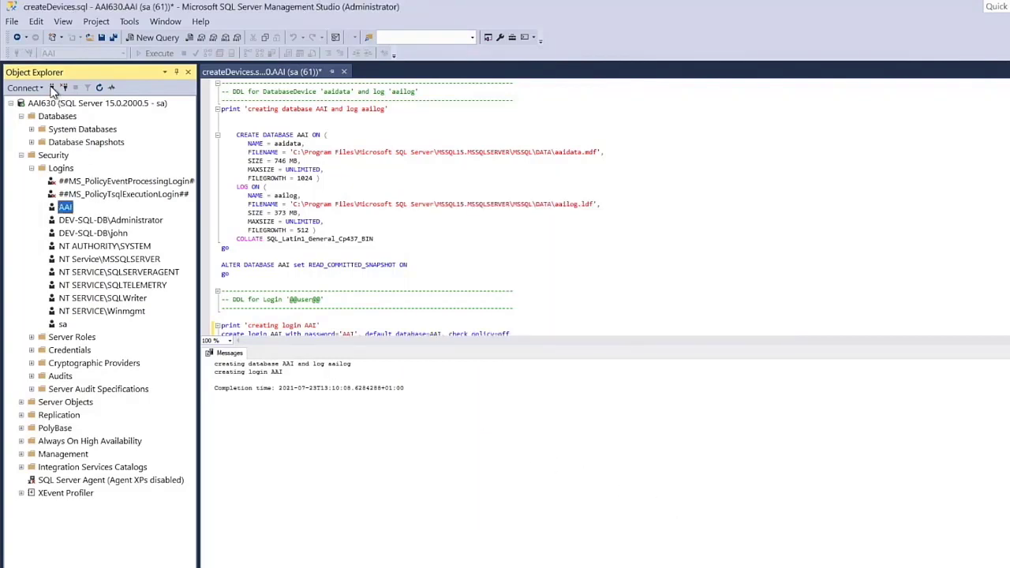
Connect a new session to the server as the AAI login with its password
left_click(53, 89)
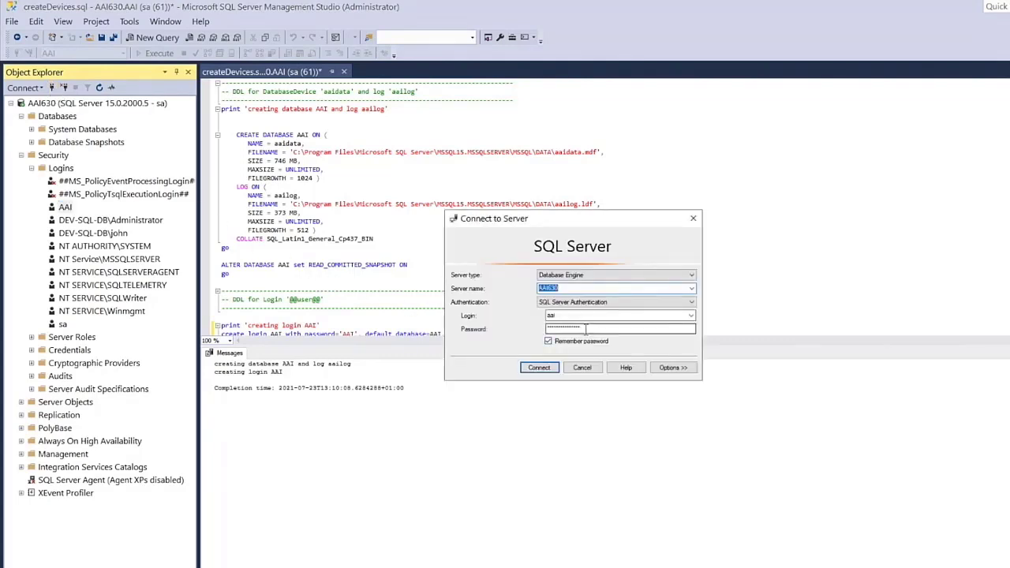
left_click_drag(585, 330, 548, 330)
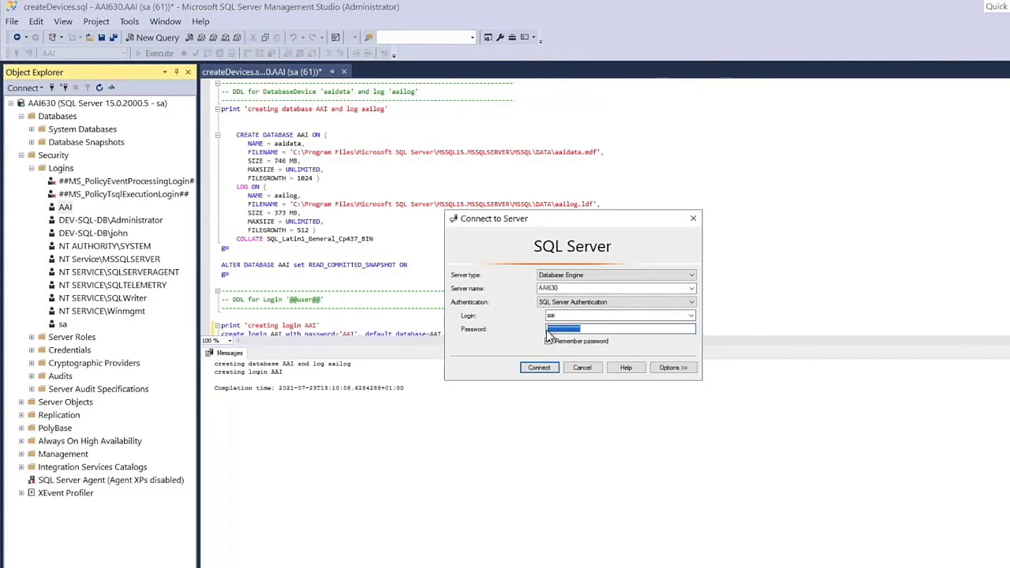
key("BackSpace")
type("AAI")
left_click(539, 368)
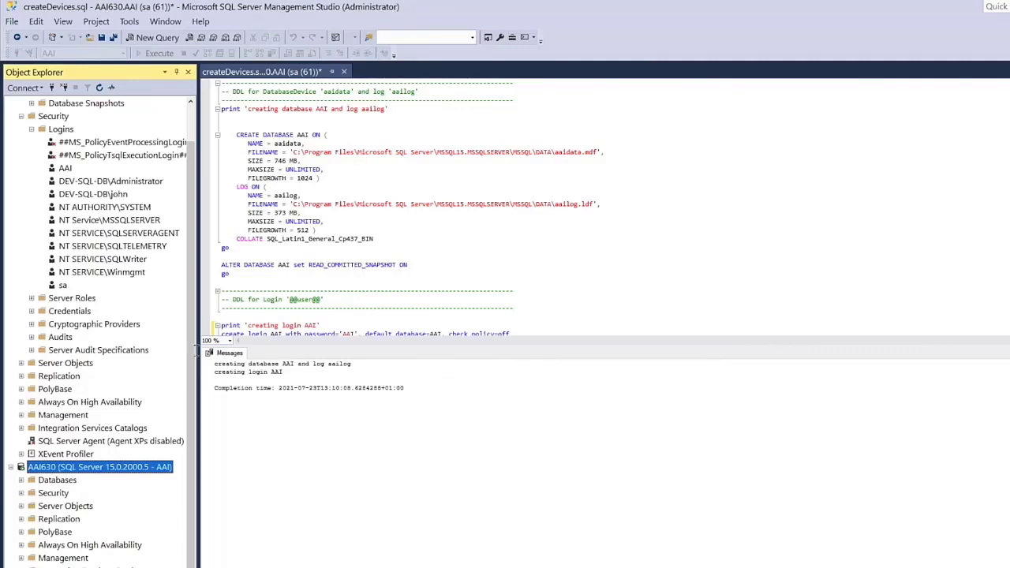
Open createJawsDB.sql from the AAI scripts folder in a new query editor
left_click(12, 21)
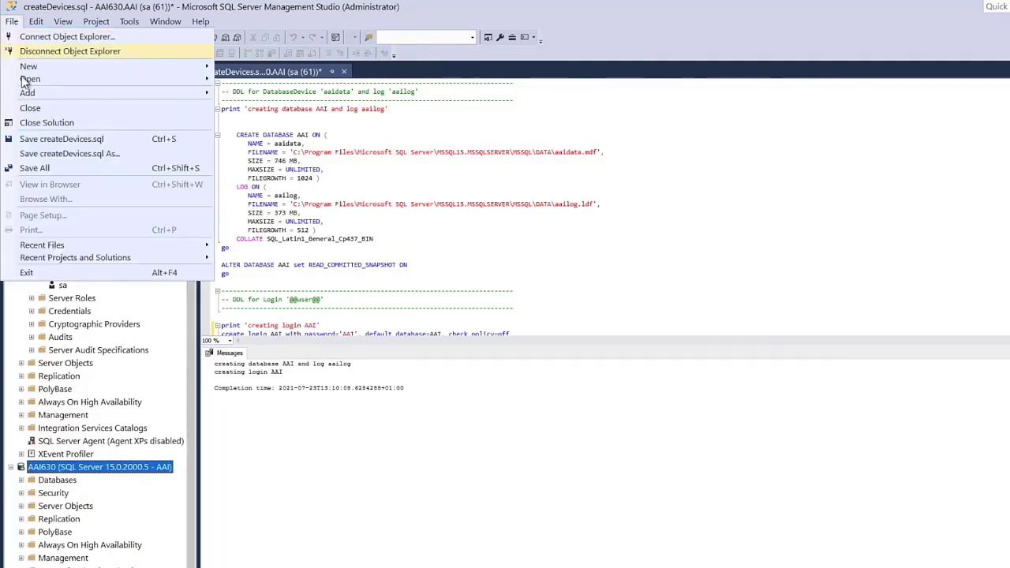
mouse_move(31, 79)
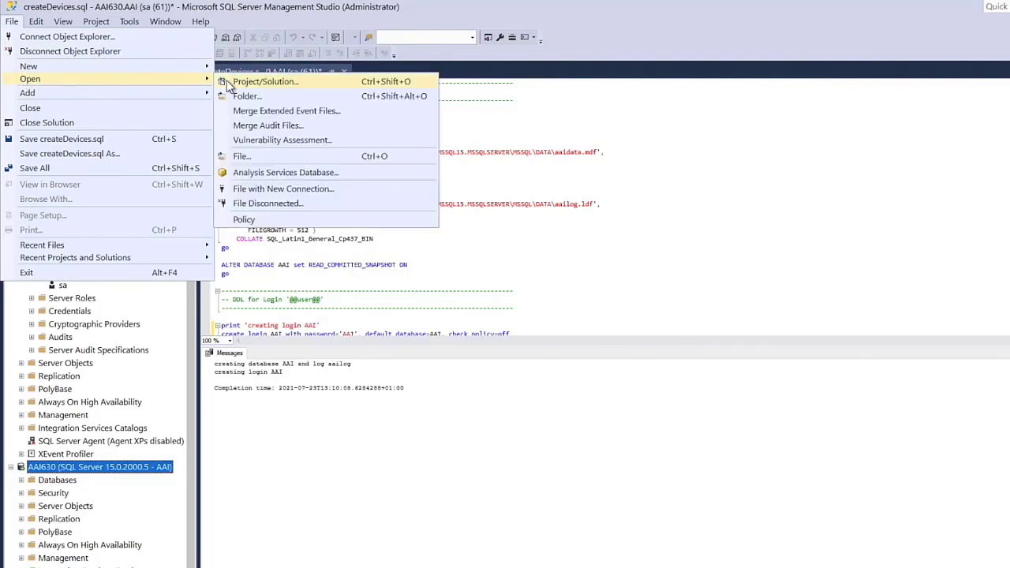
left_click(241, 156)
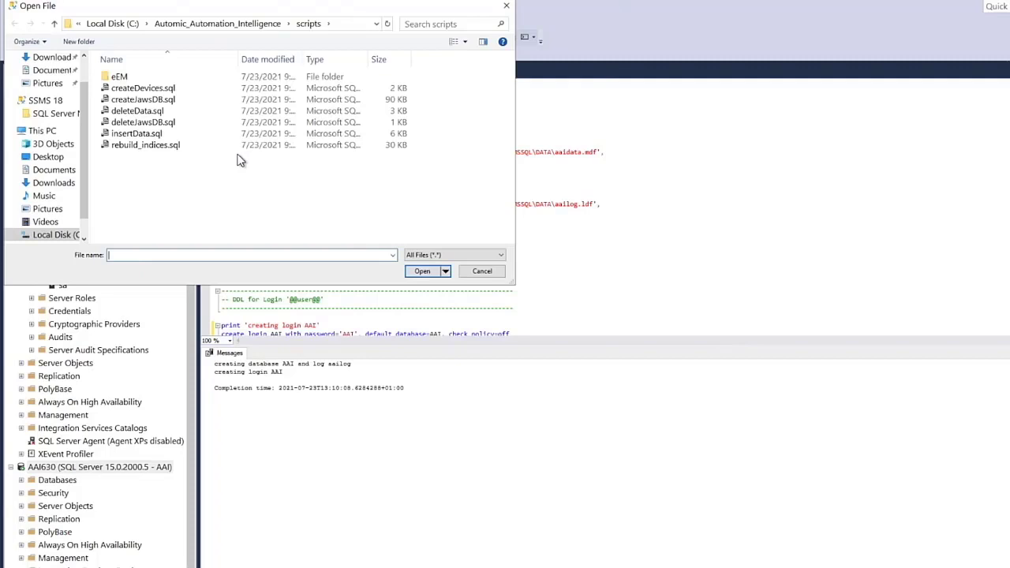
left_click(162, 101)
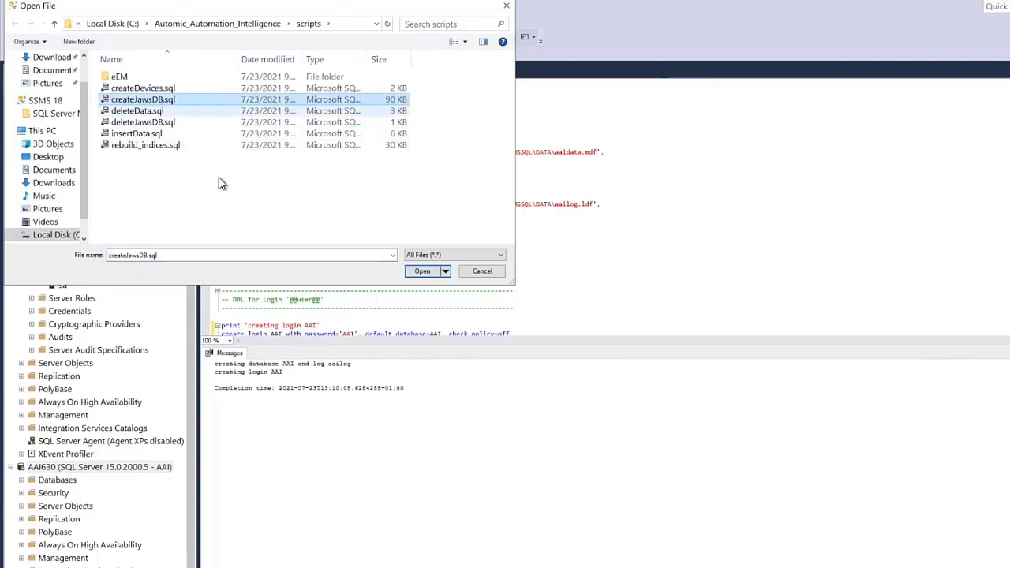
left_click(422, 271)
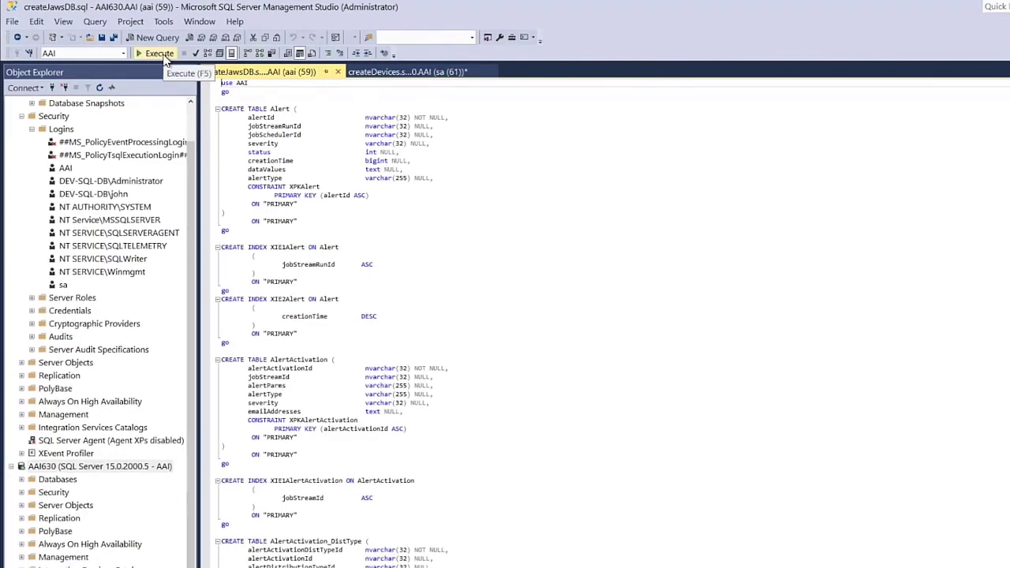
Execute the createJawsDB.sql script against the AAI database to create its tables
left_click(159, 53)
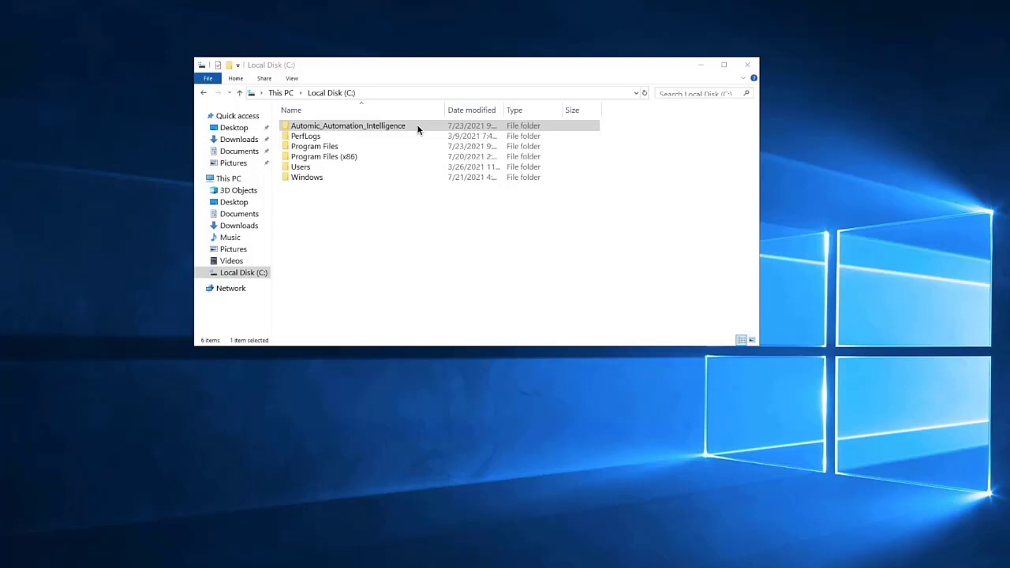
Run run.bat from C:\Automic_Automation_Intelligence\config, then minimize the command prompt and Explorer windows
double_click(416, 126)
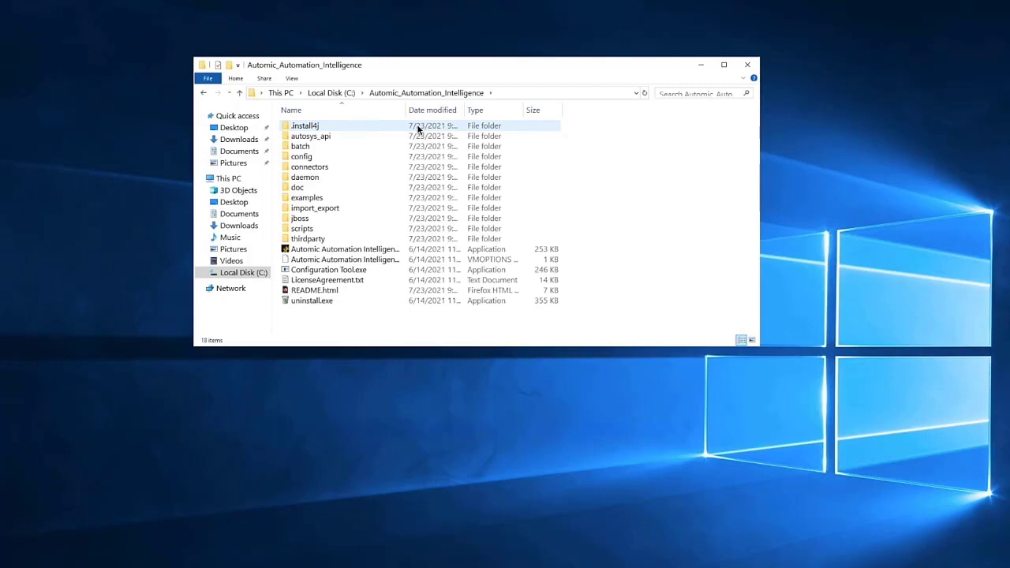
double_click(322, 158)
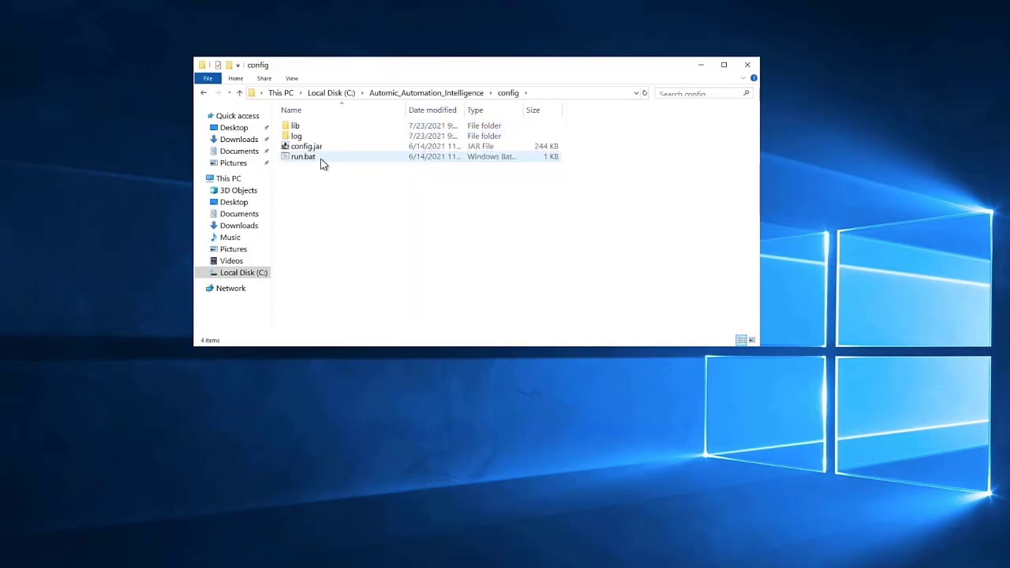
double_click(303, 157)
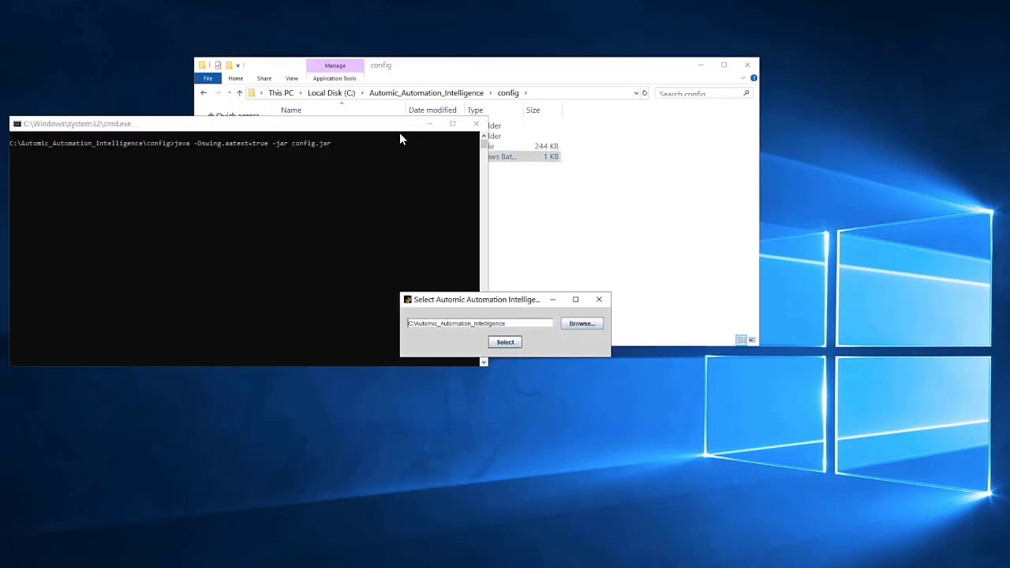
left_click(428, 127)
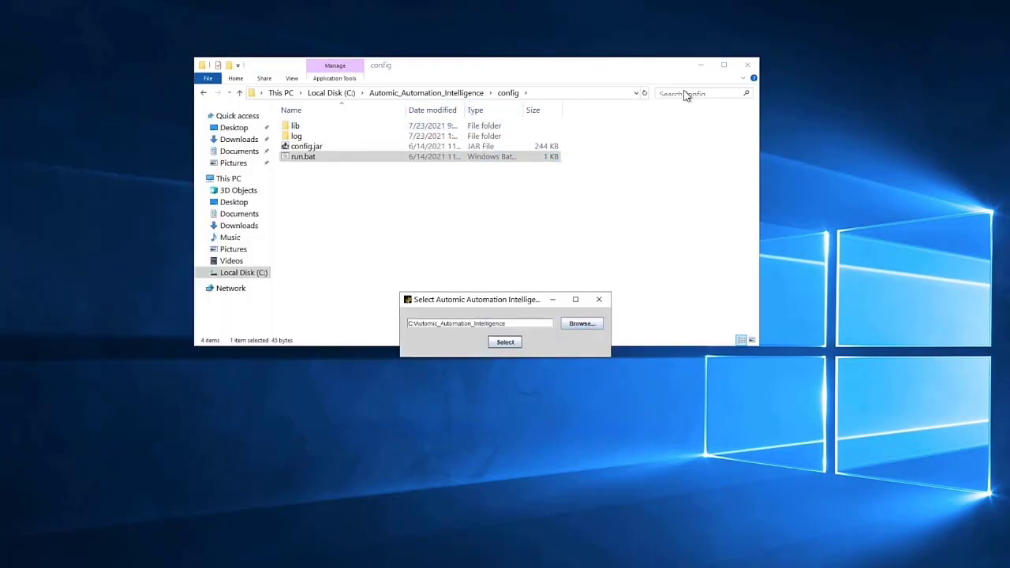
left_click(705, 64)
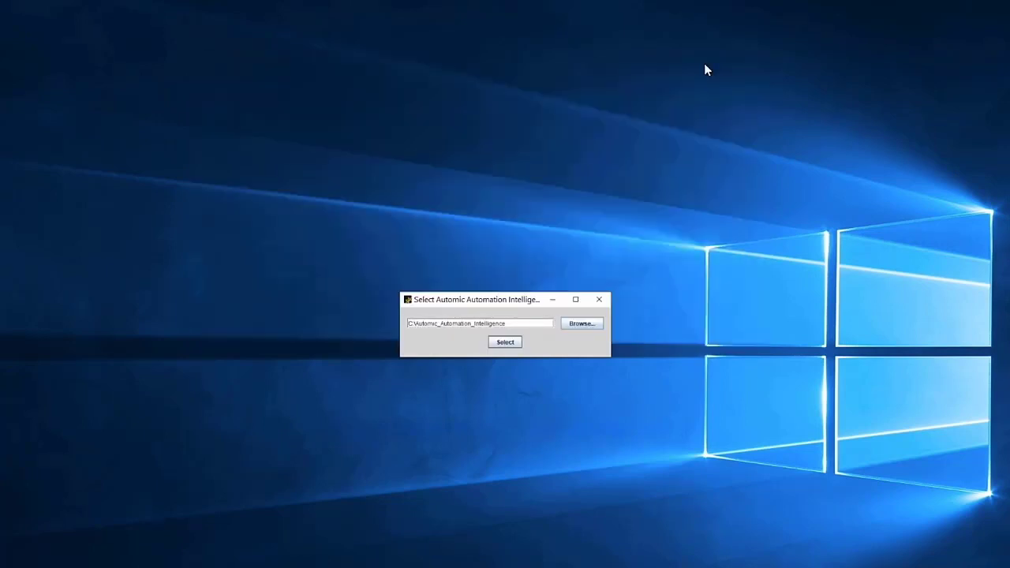
Confirm C:\Automic_Automation_Intelligence as install folder and test the SQL Server connection to AAI on aai:1433
left_click(508, 344)
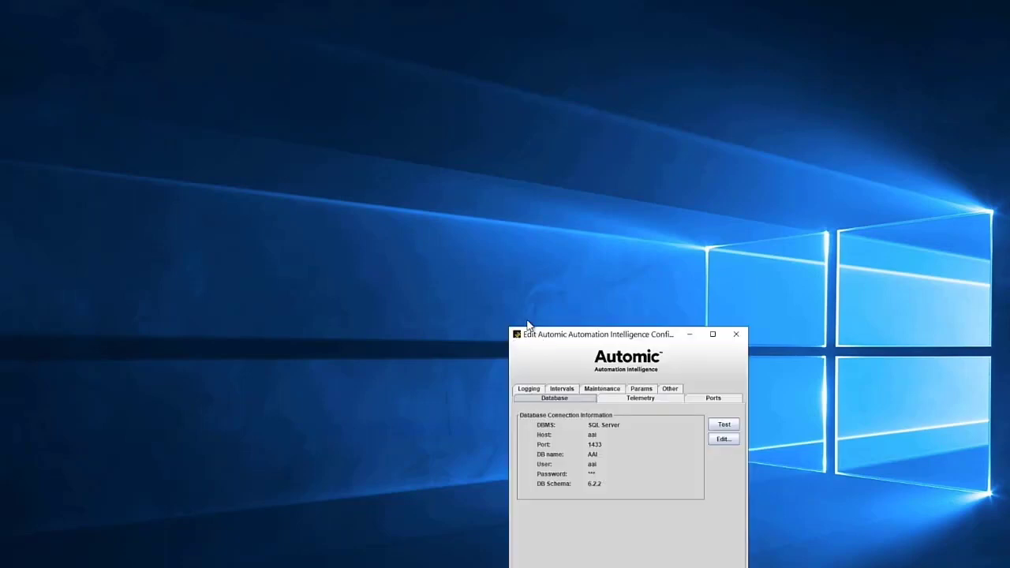
left_click_drag(528, 331, 385, 145)
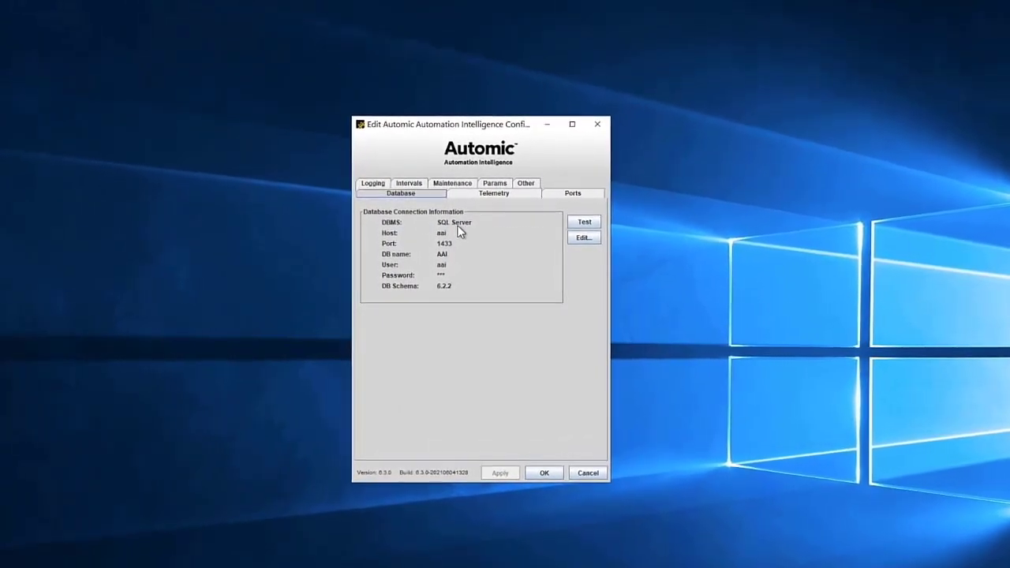
left_click(593, 215)
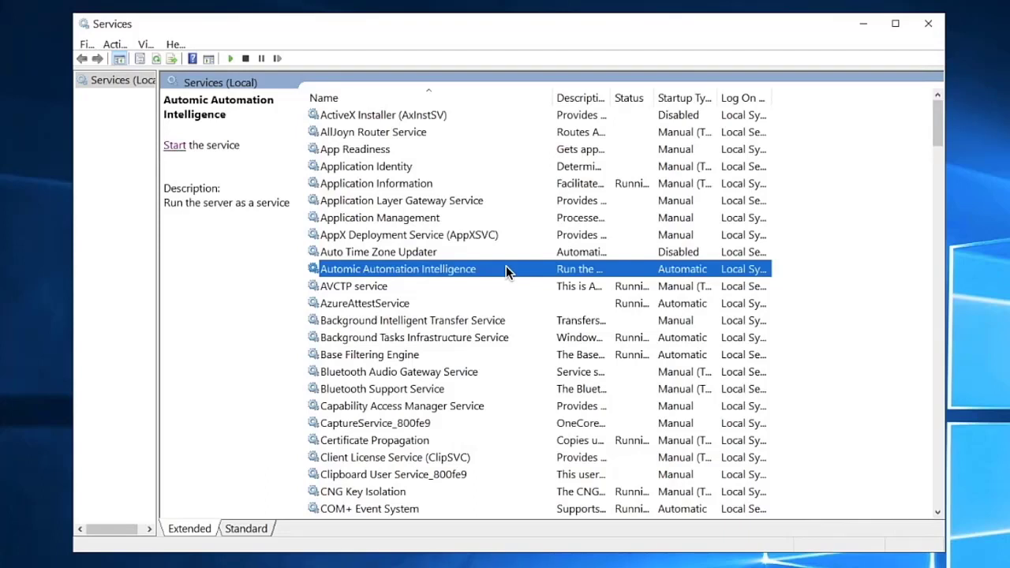
Start the Automic Automation Intelligence Windows service
left_click(174, 146)
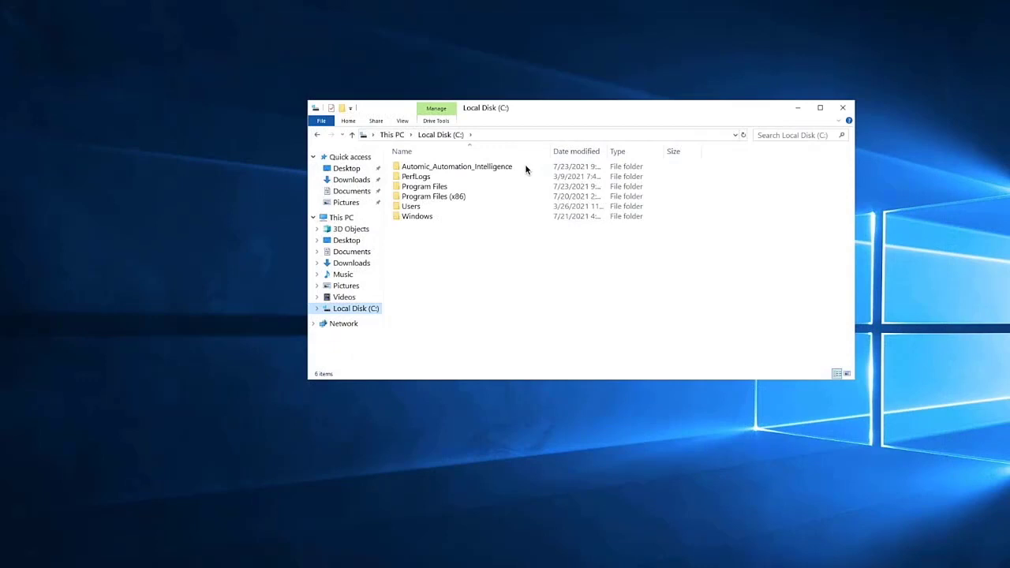
Open server.log in Notepad from C:\Automic_Automation_Intelligence\jboss\standalone\log
mouse_move(510, 169)
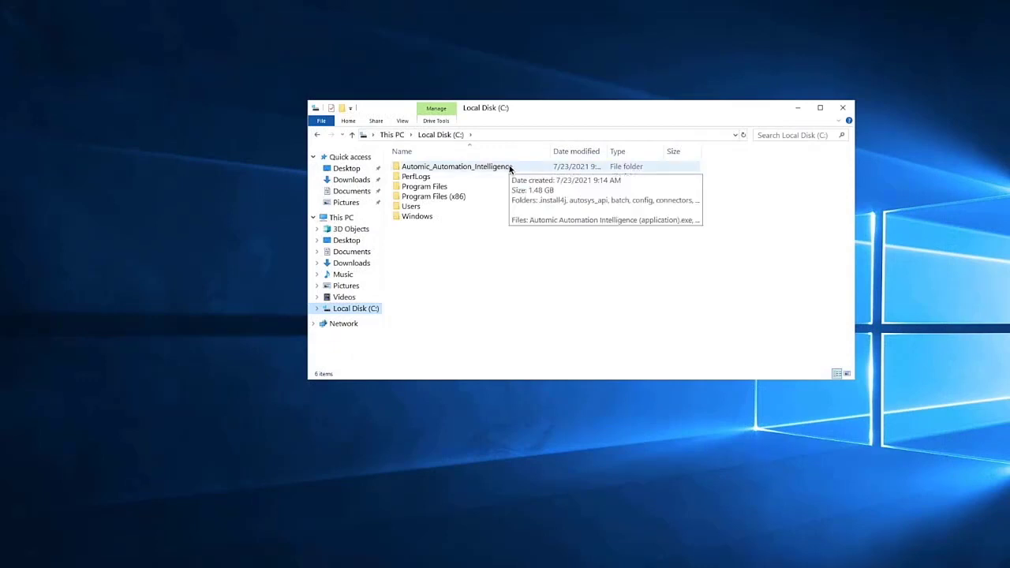
double_click(510, 169)
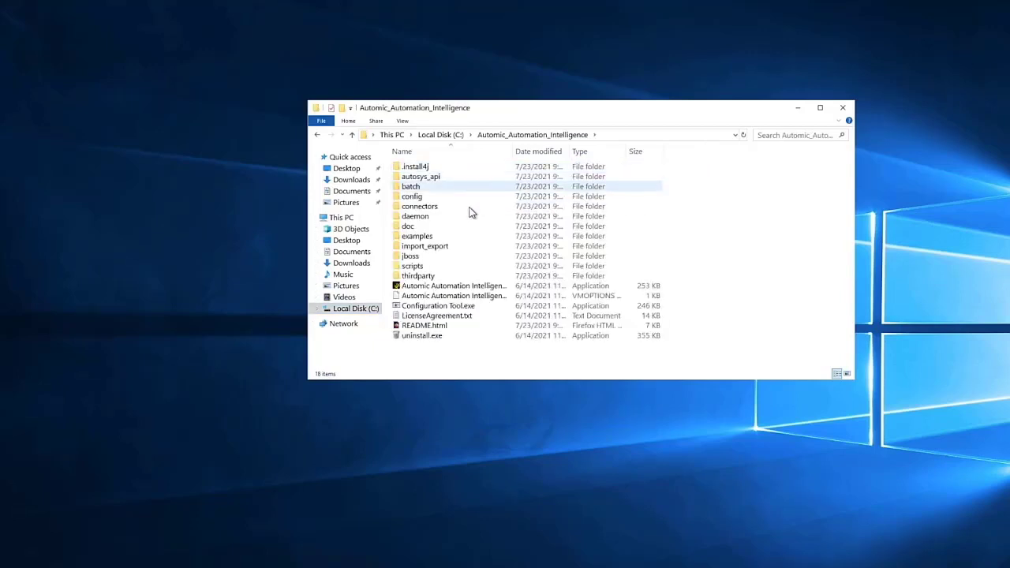
double_click(411, 256)
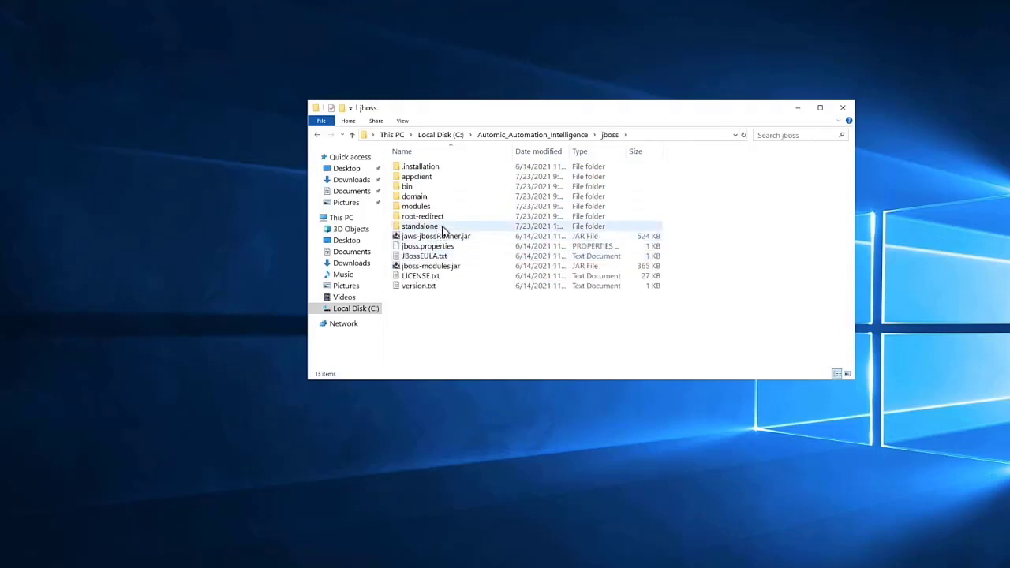
double_click(443, 228)
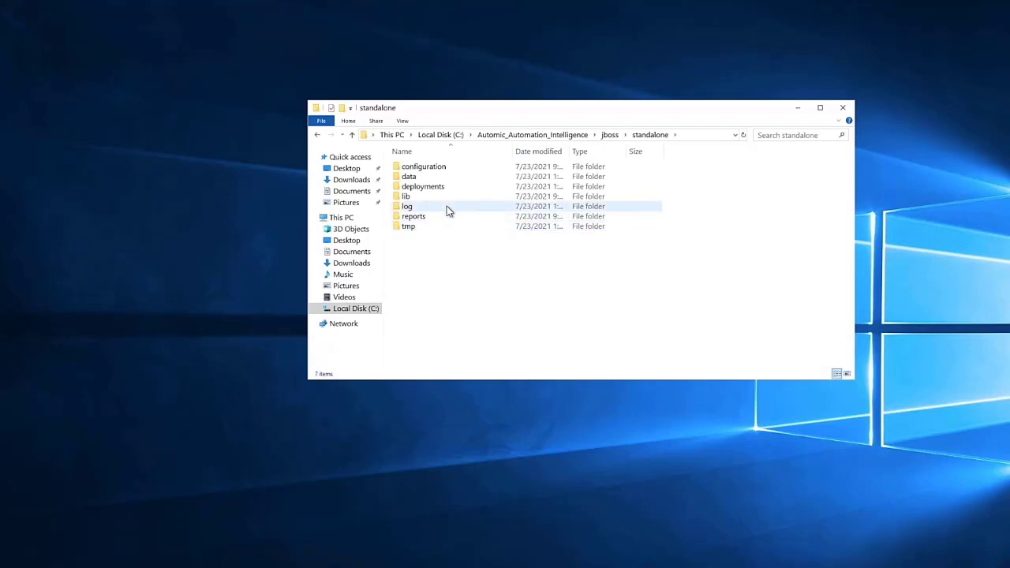
double_click(447, 209)
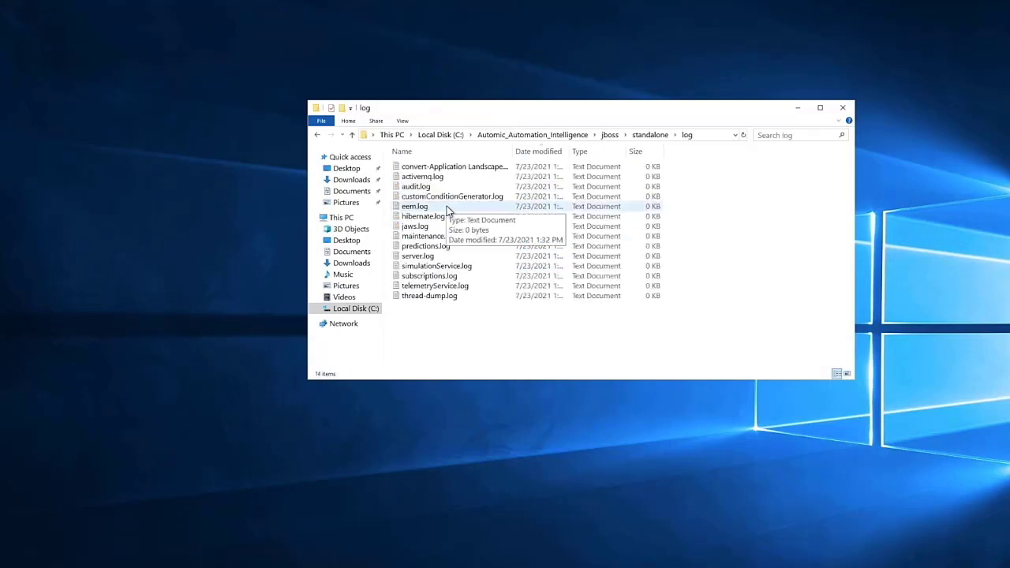
double_click(430, 256)
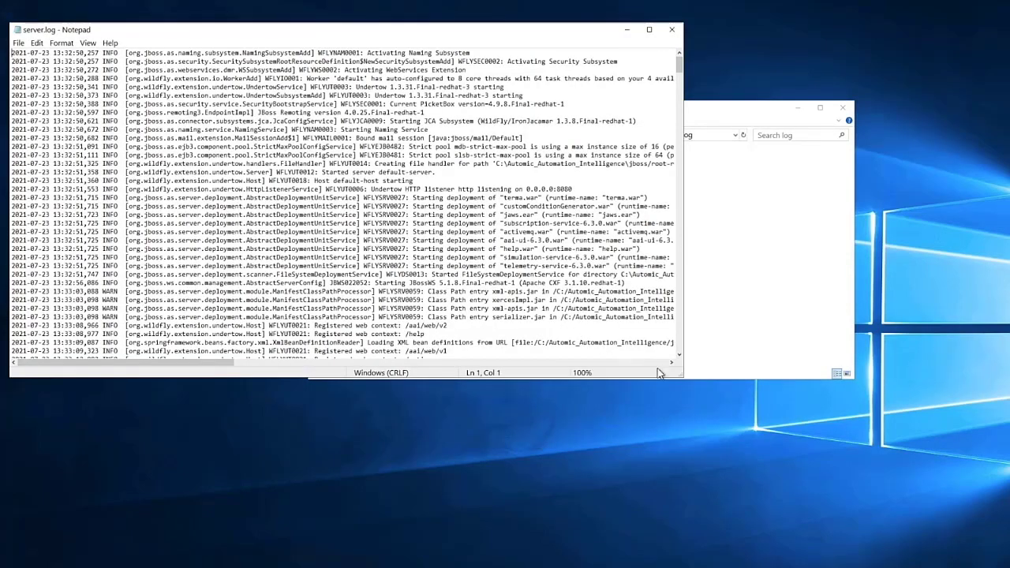
Scroll to the end of server.log and highlight the 'JBoss EAP 7.0.9.GA started in 114667ms' line
left_click_drag(680, 376, 695, 448)
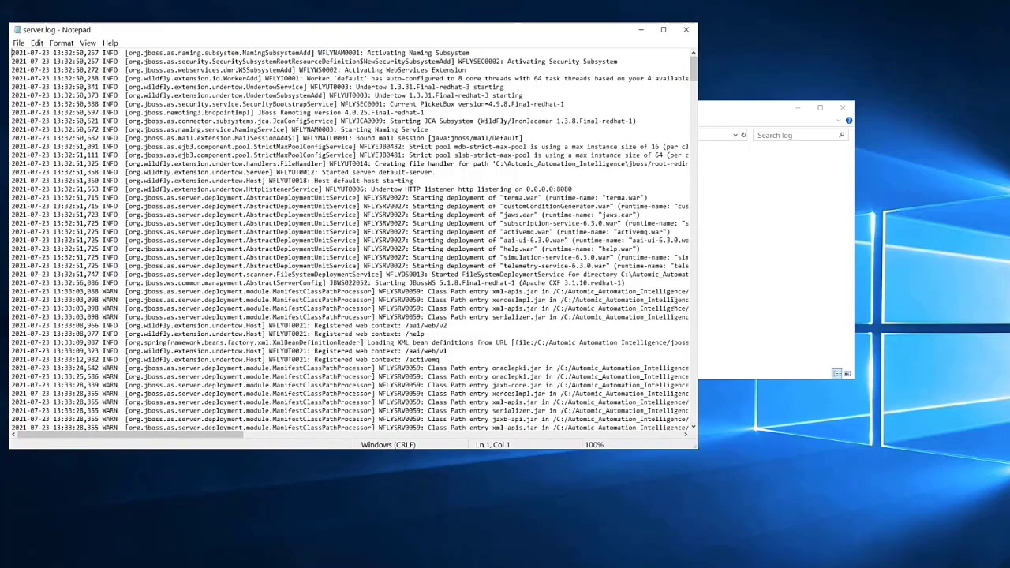
left_click_drag(692, 79, 699, 419)
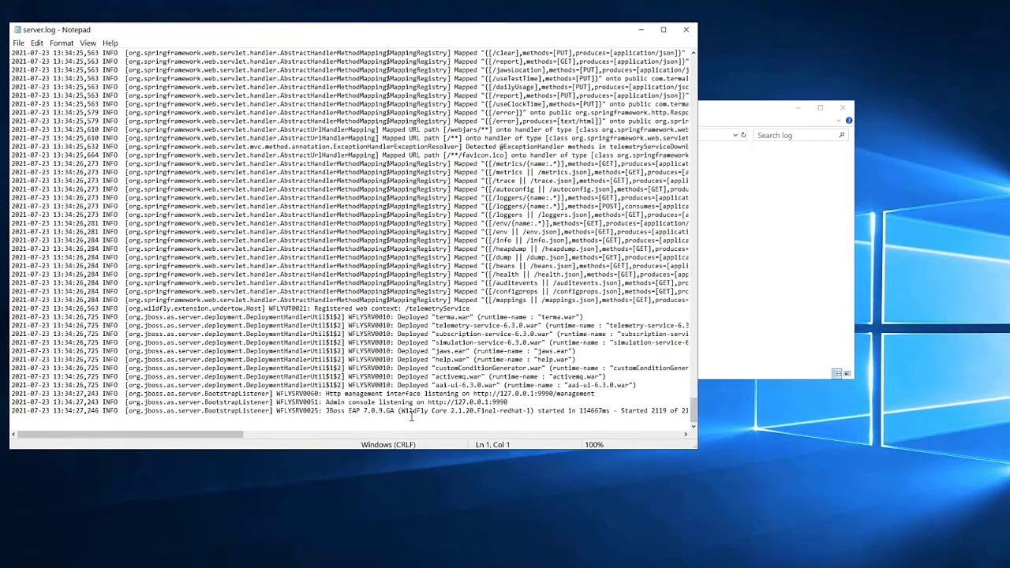
left_click_drag(15, 410, 618, 411)
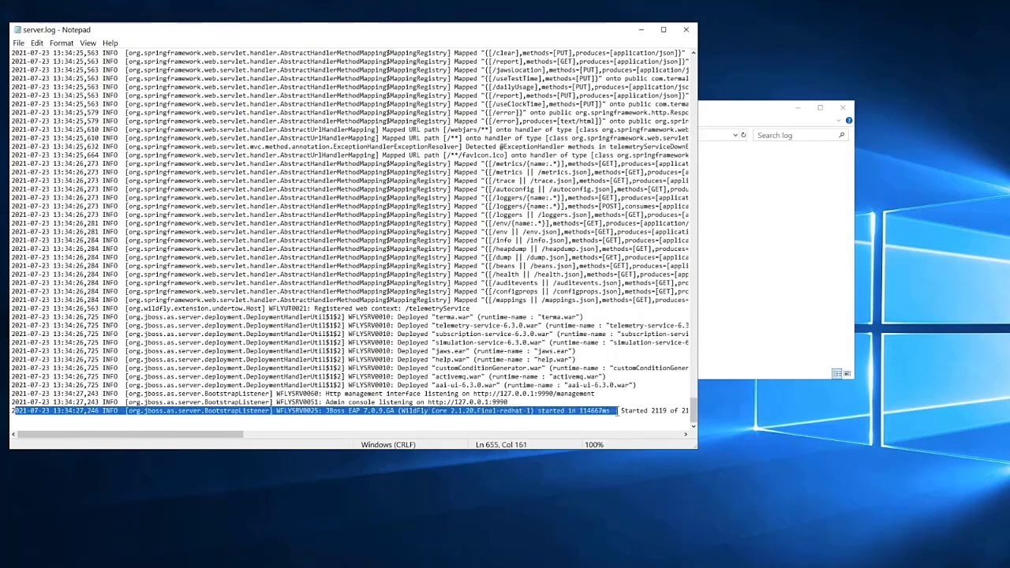